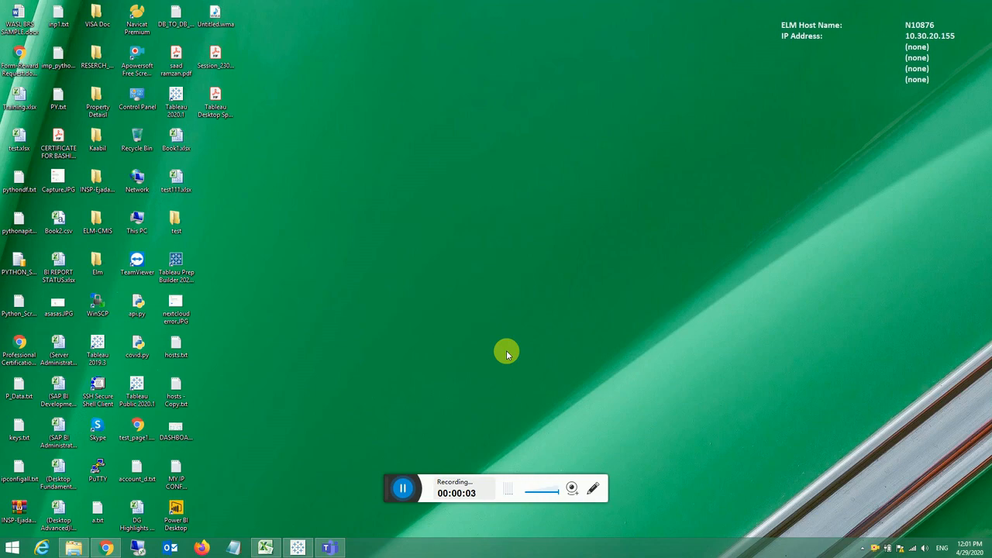
Step: Switch to the demo.xlsx workbook in Excel and look through its Current, H_CYCLES and AUDIT sheets
click(268, 542)
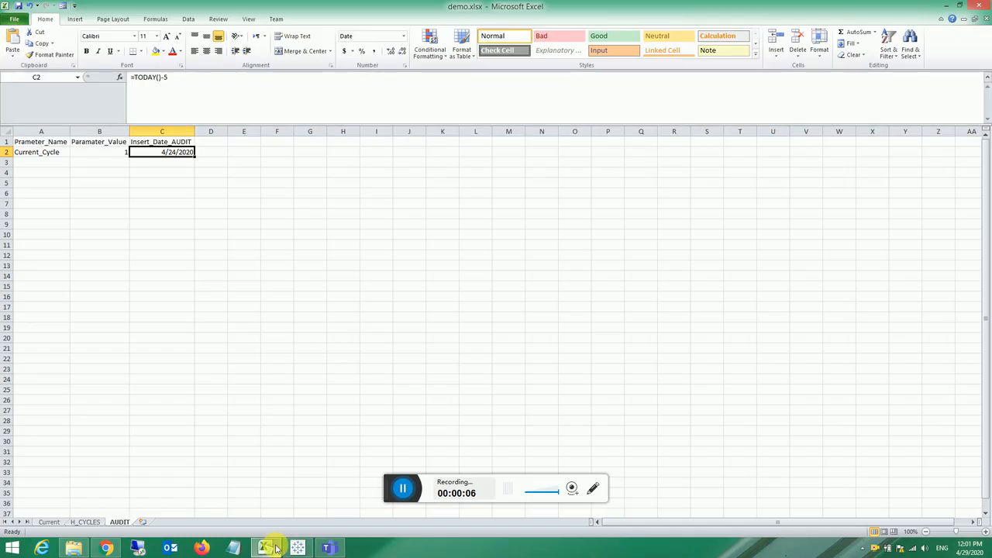
click(48, 521)
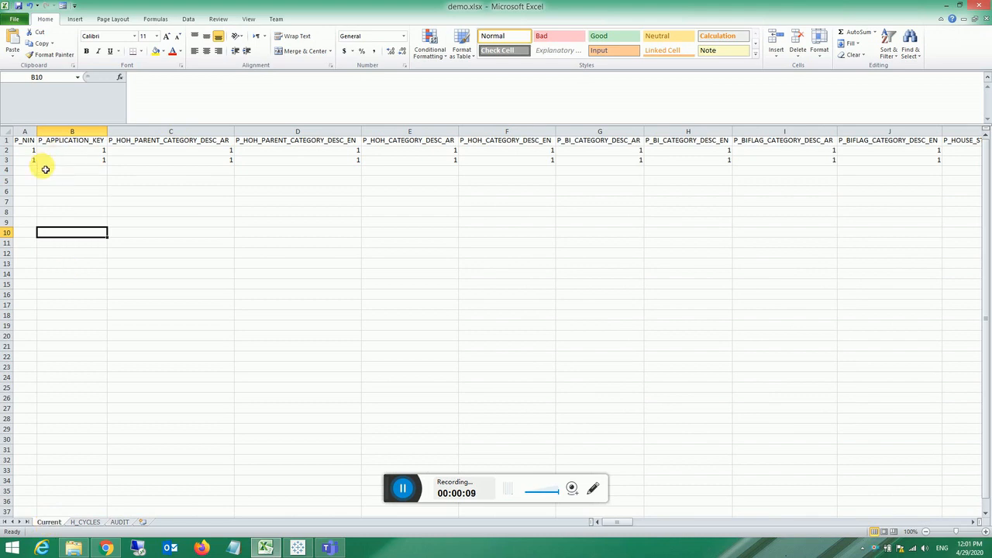
click(87, 524)
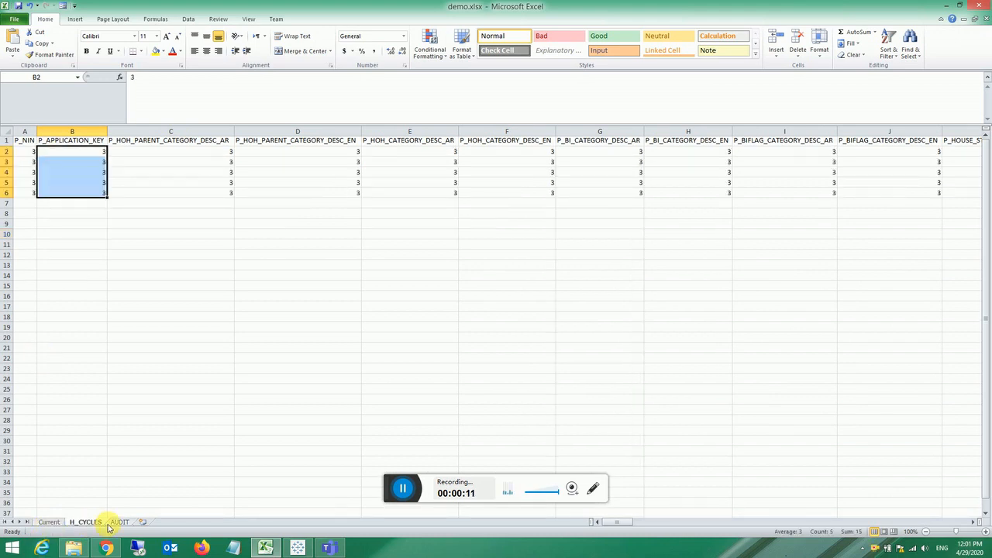
click(122, 522)
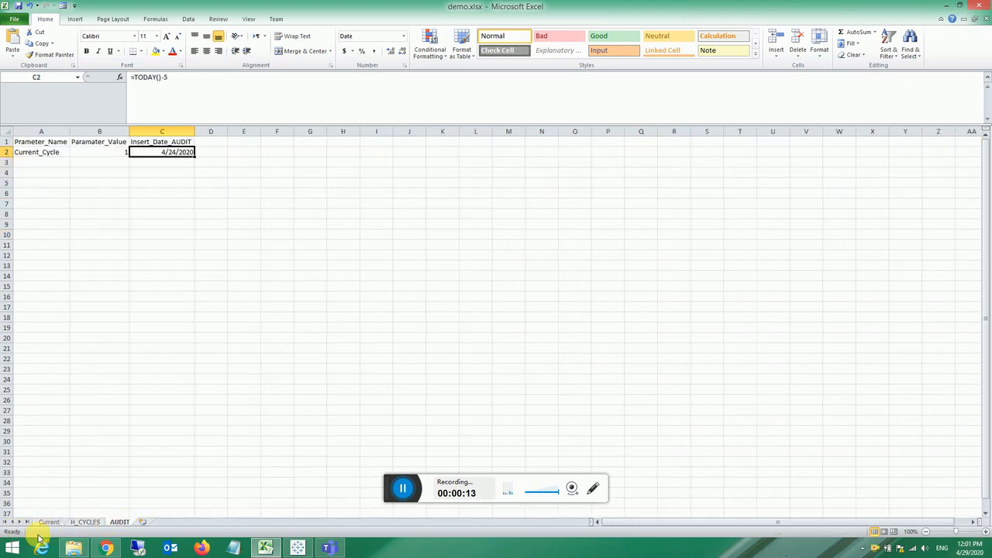
click(48, 522)
click(84, 524)
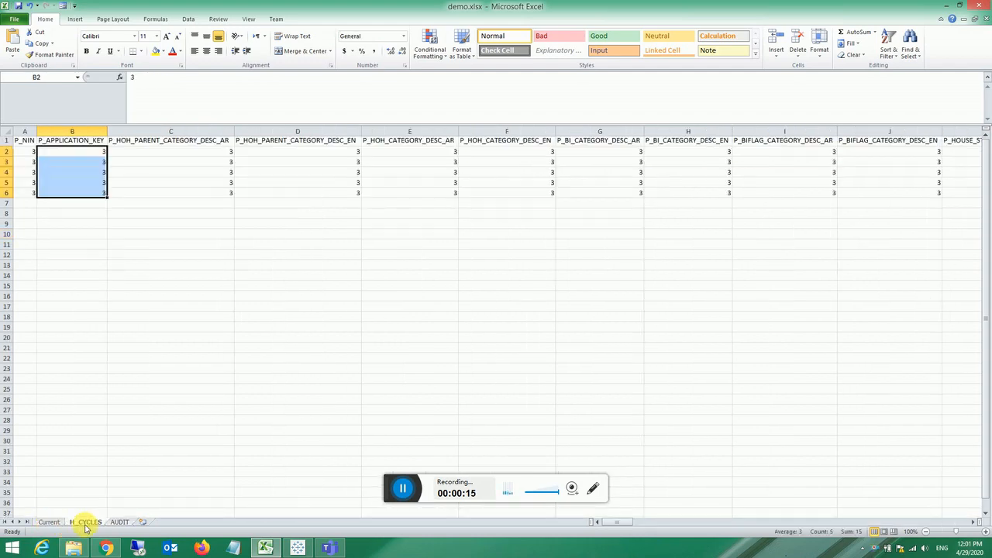
click(122, 522)
click(48, 523)
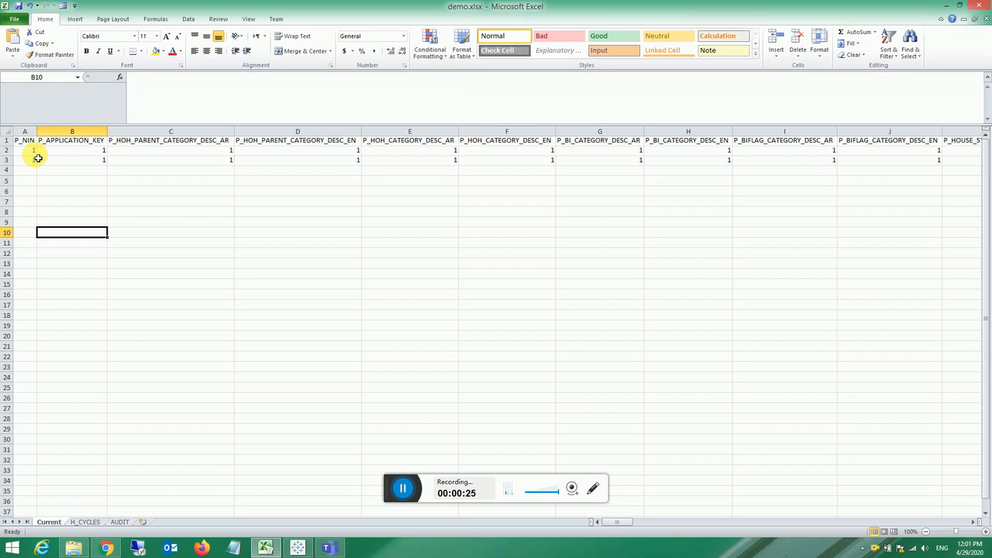
Step: Compare the records on the H_CYCLES and Current sheets, and examine the cycle parameter and insert date on AUDIT
click(85, 521)
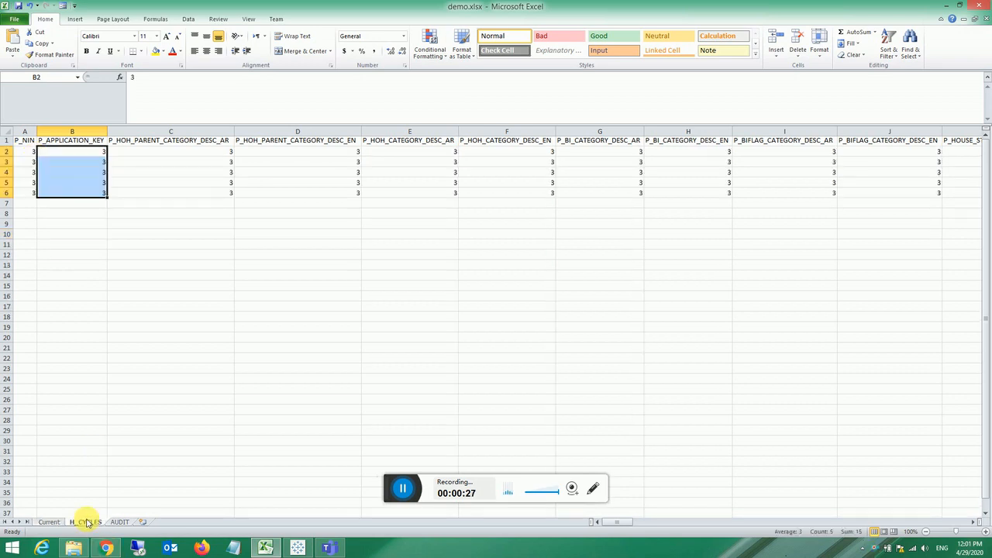
click(237, 162)
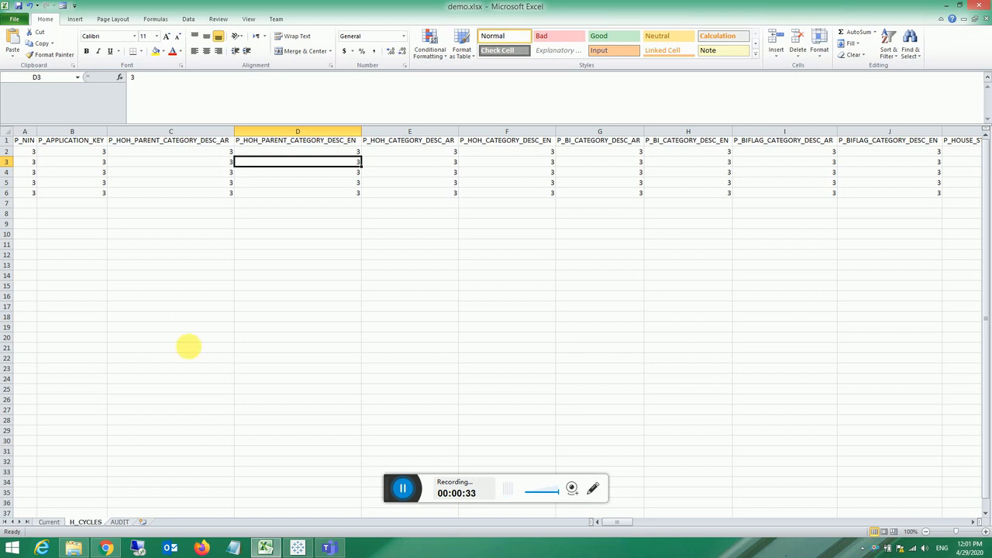
click(47, 524)
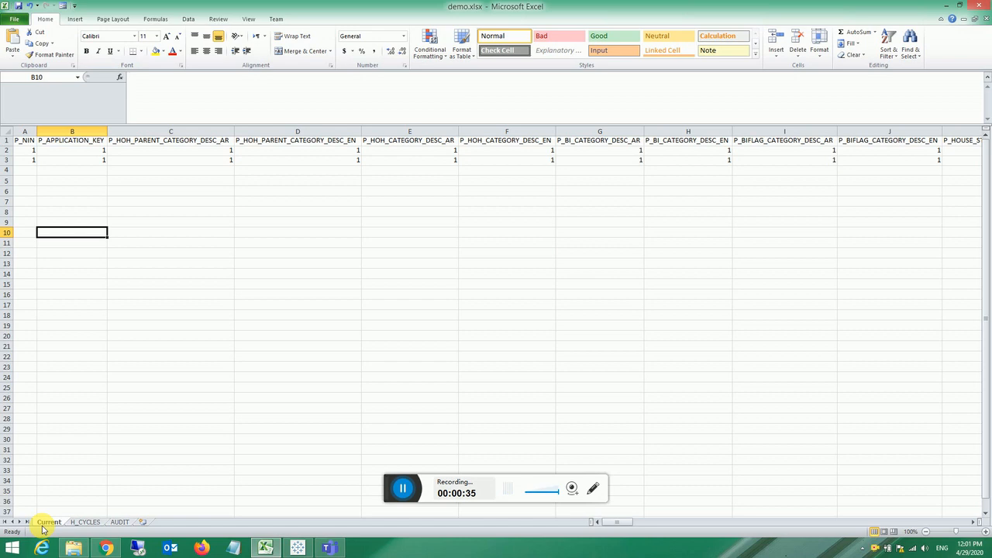
click(75, 525)
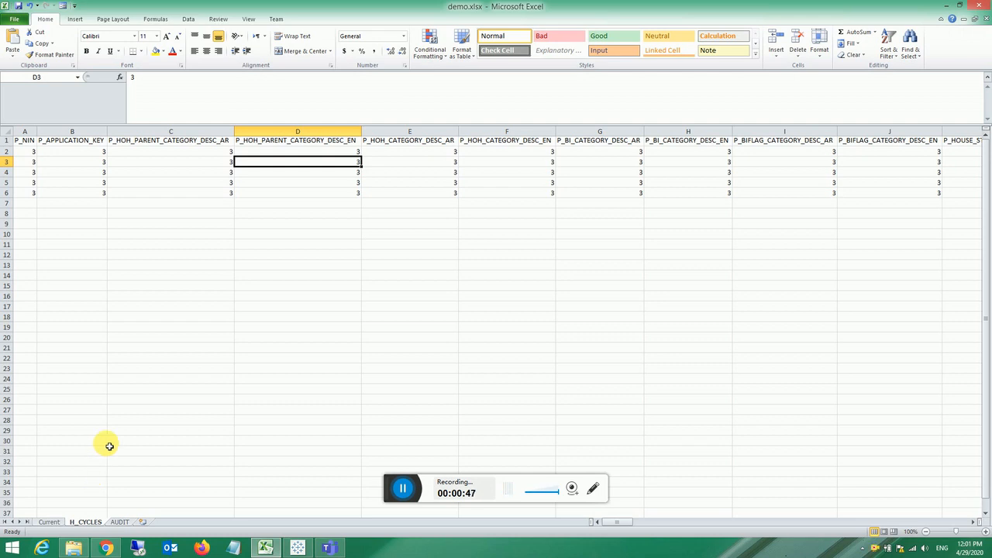
click(50, 522)
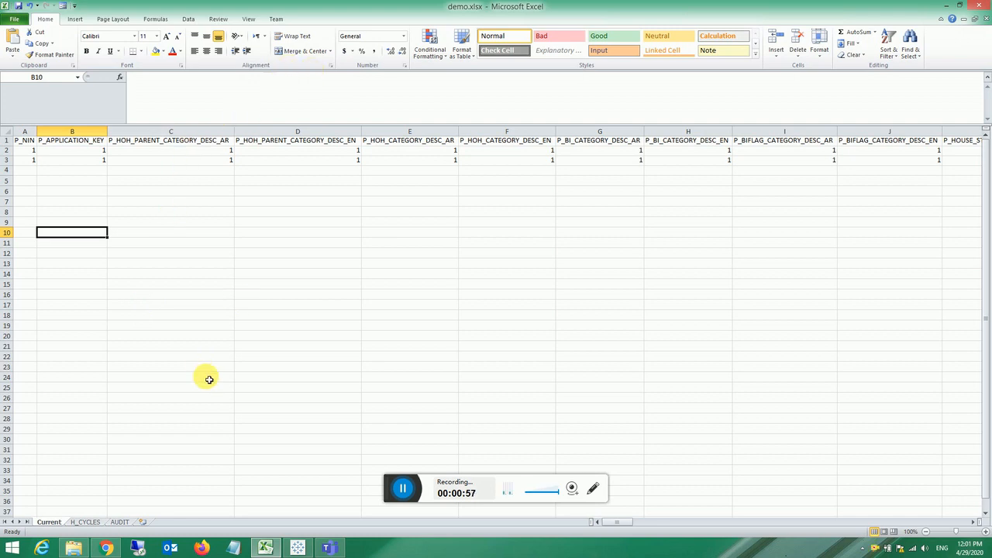
click(119, 524)
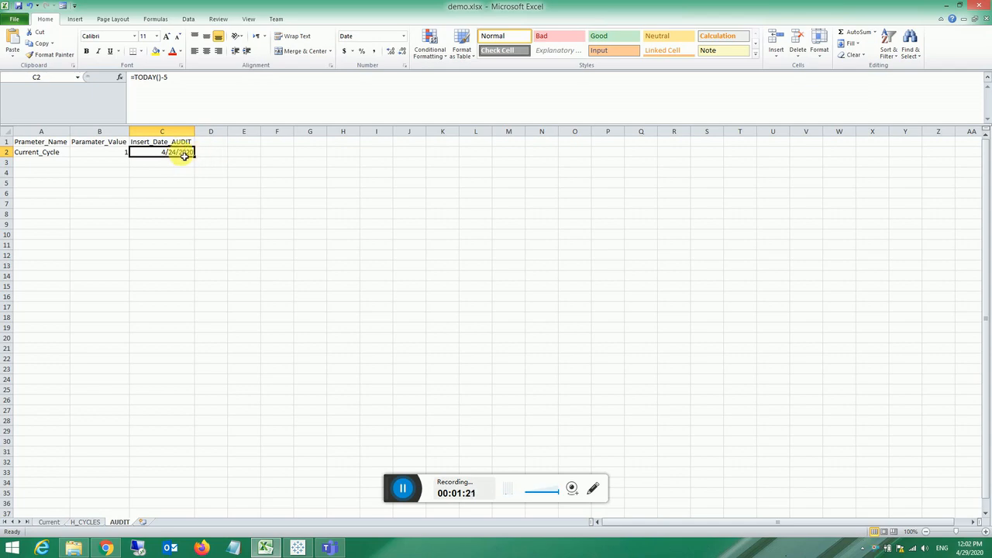
Step: Switch to Tableau and edit the data source's demo connection to use demo.xlsx from the CA DEMO folder
click(305, 548)
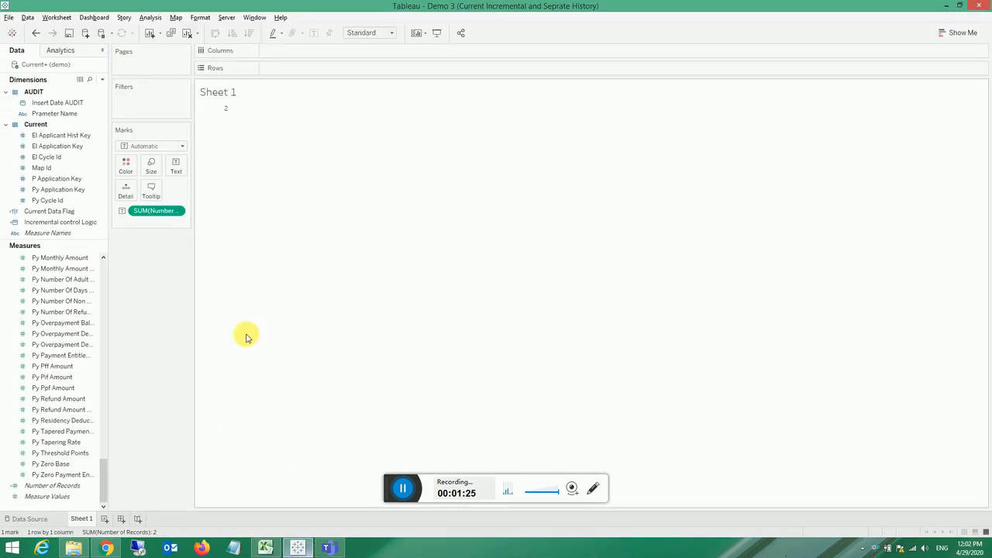
click(31, 519)
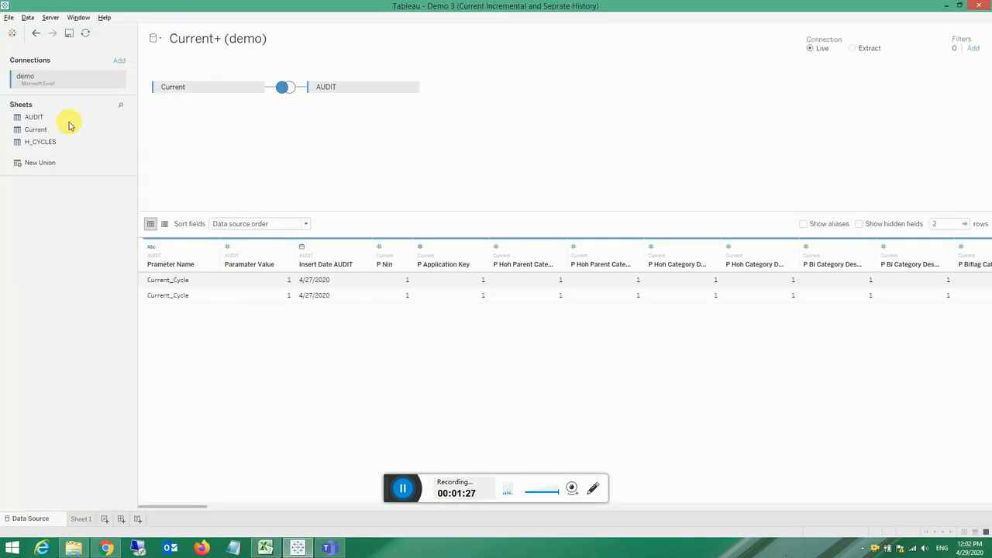
right_click(114, 82)
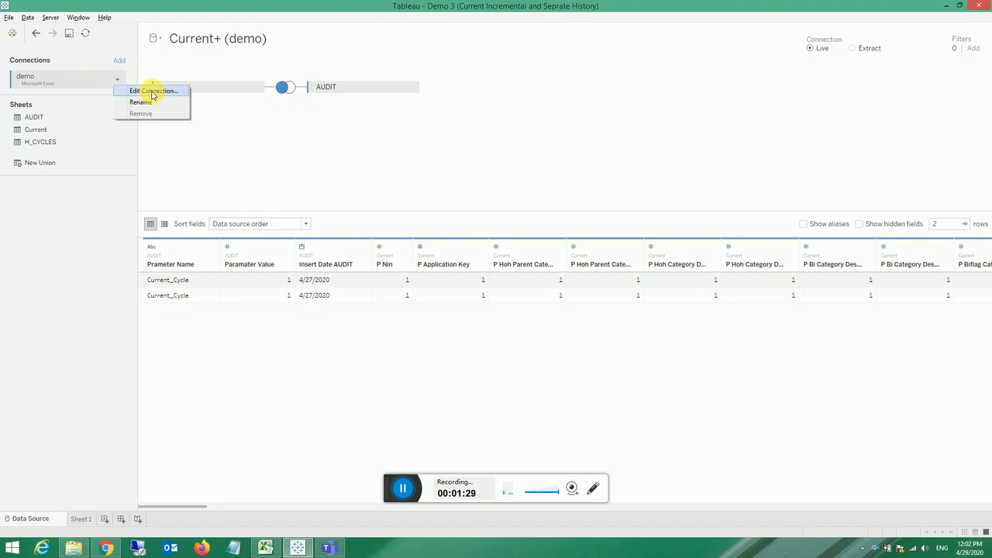
click(150, 90)
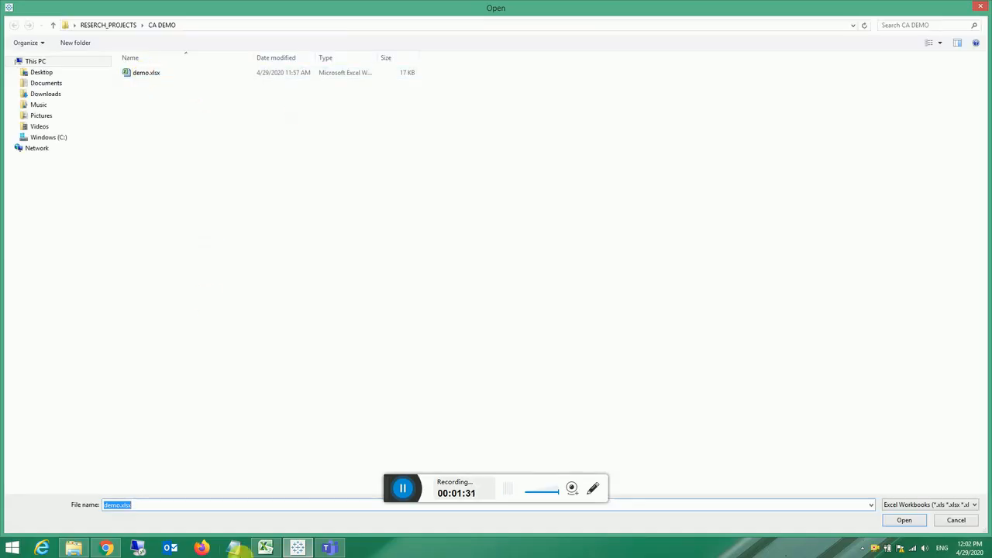
click(265, 547)
click(49, 522)
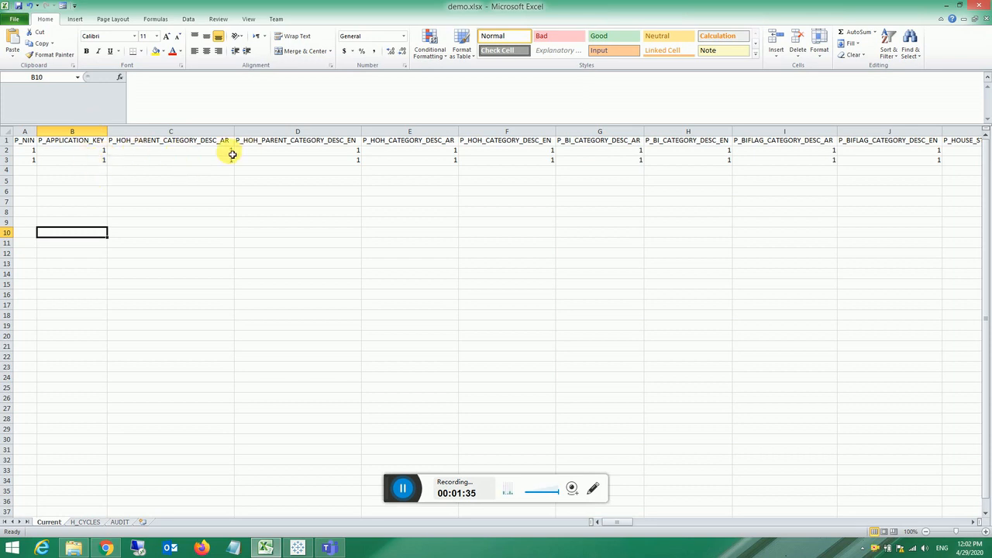
click(298, 548)
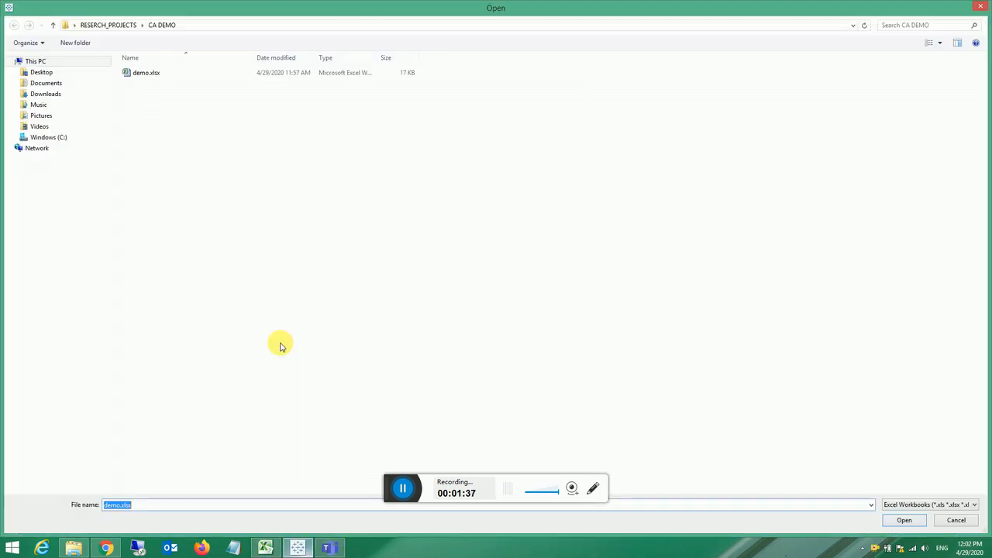
click(144, 72)
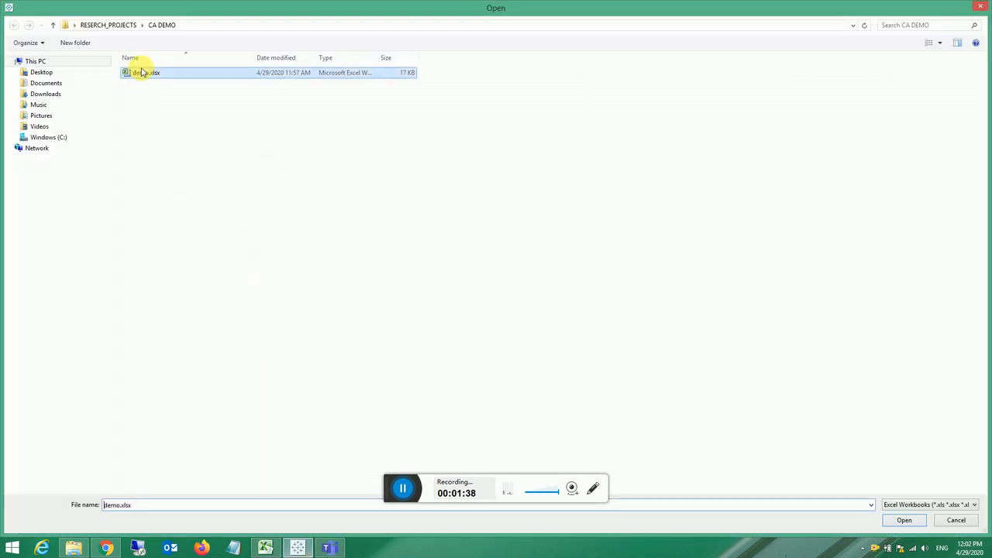
click(897, 520)
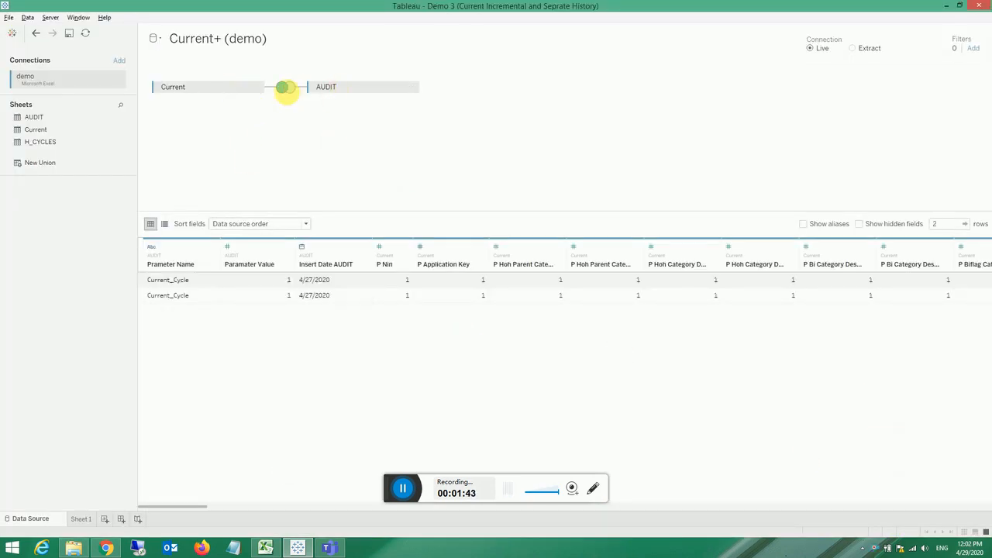
Step: Examine the join between Current and AUDIT, checking PY_CYCLE_ID and Paramater_Value in the Excel workbook
click(285, 87)
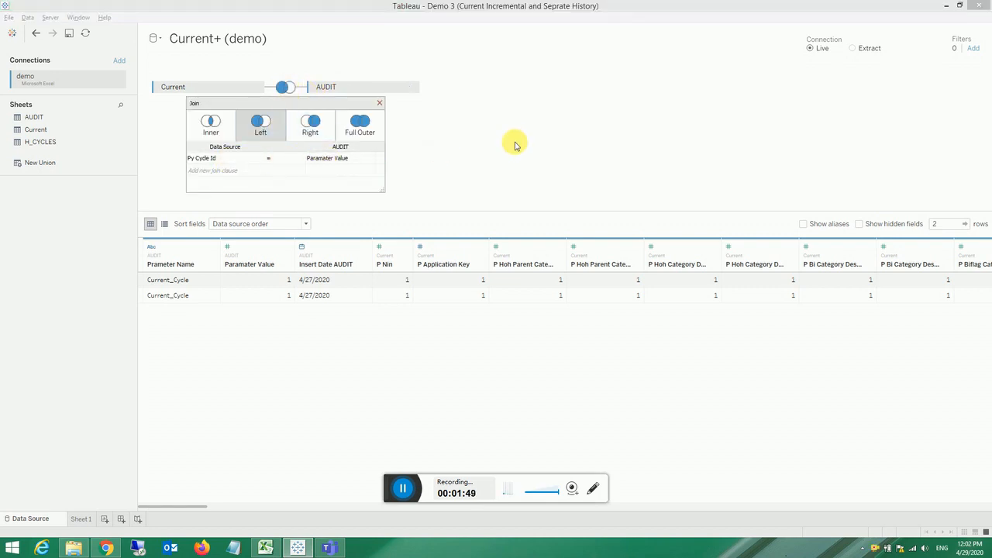
click(266, 548)
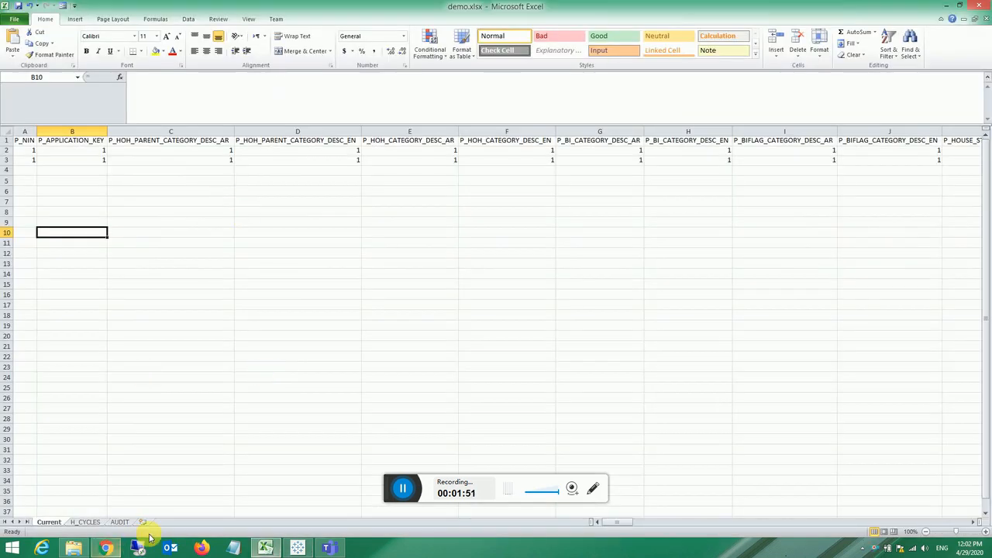
click(120, 522)
click(118, 155)
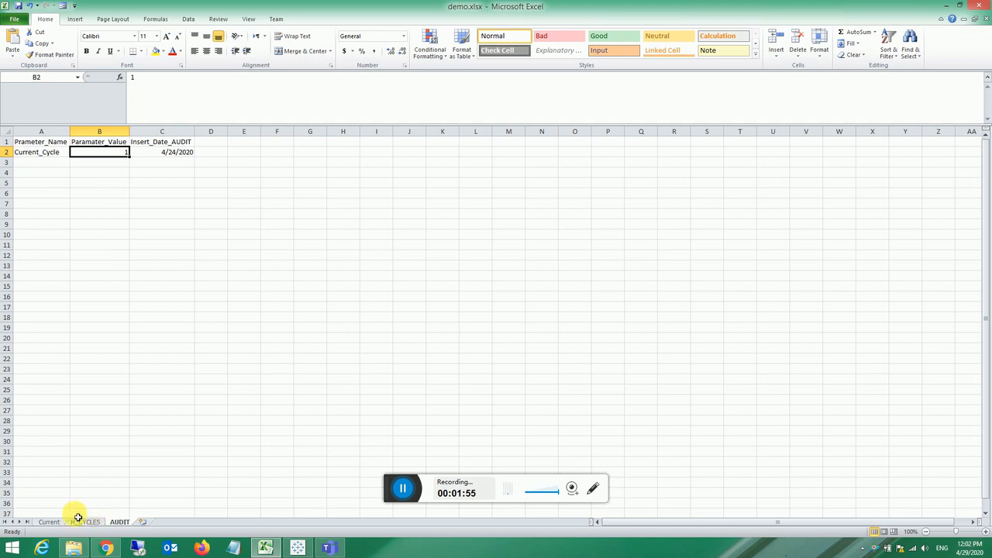
click(48, 522)
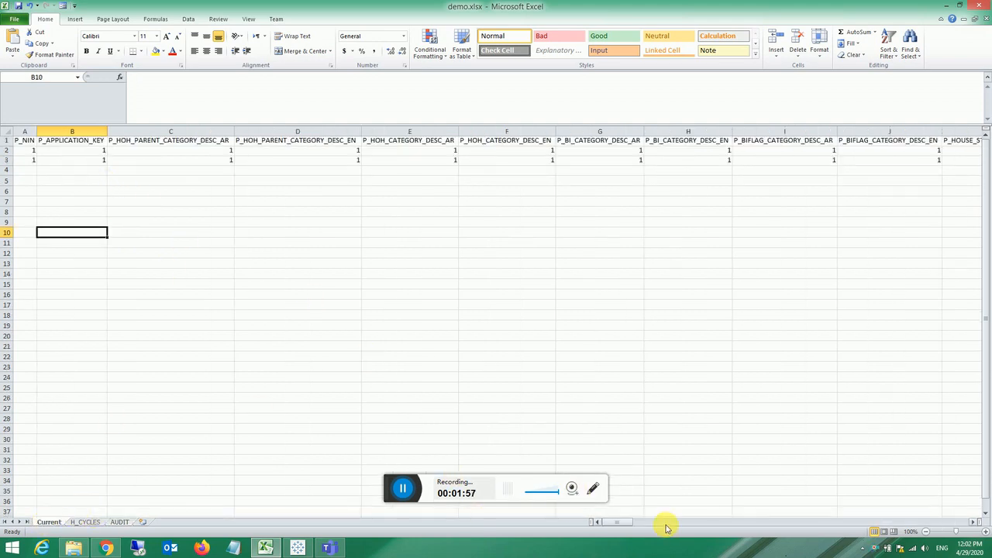
drag(626, 523, 776, 519)
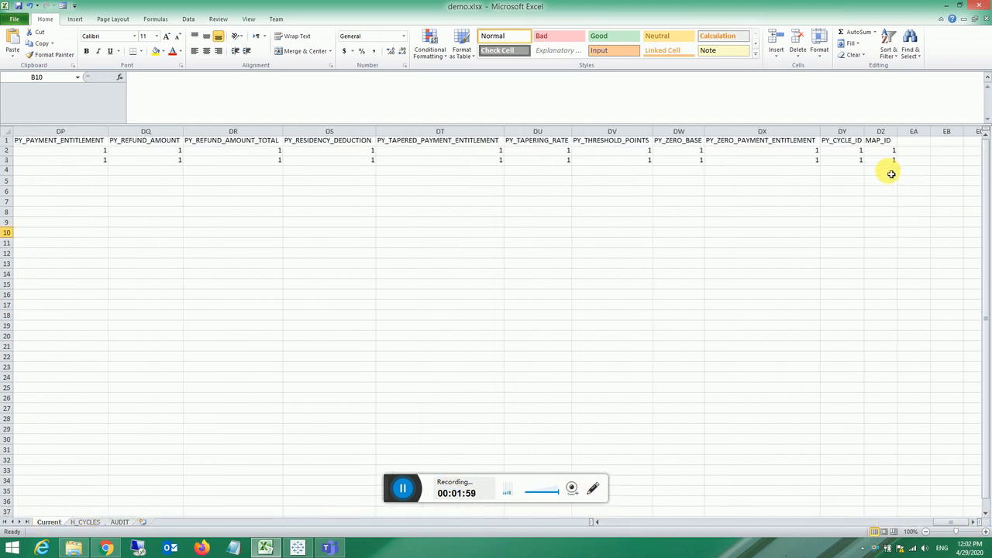
drag(852, 143, 851, 155)
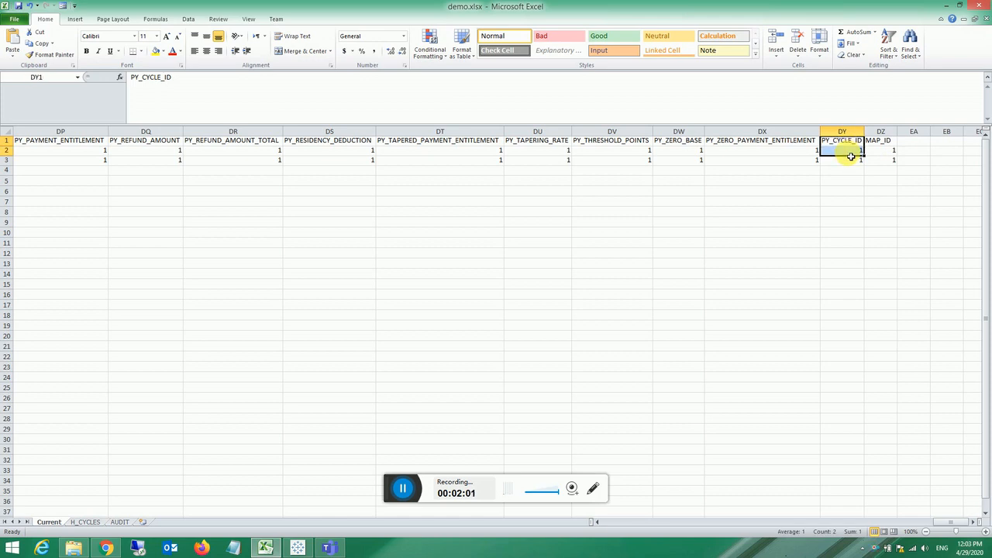
click(120, 522)
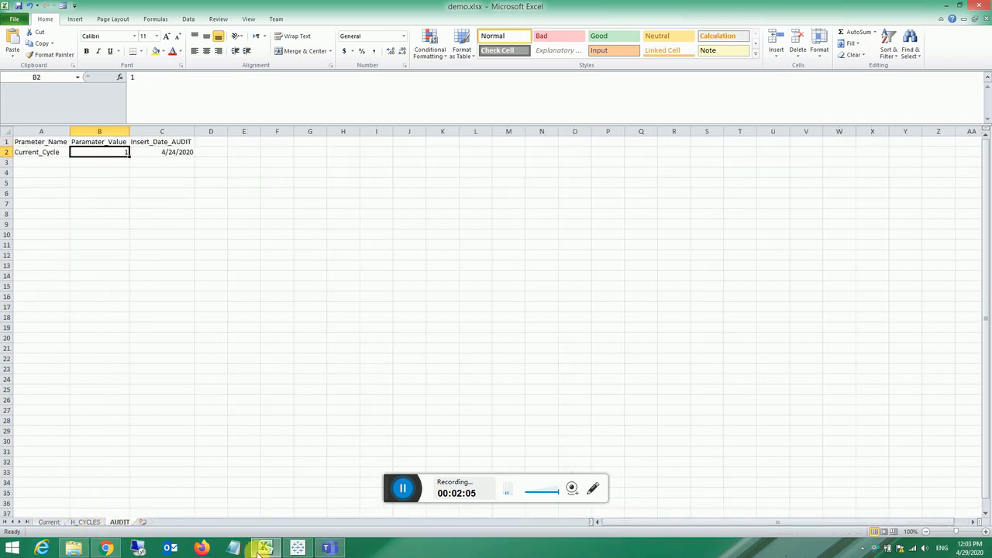
click(298, 548)
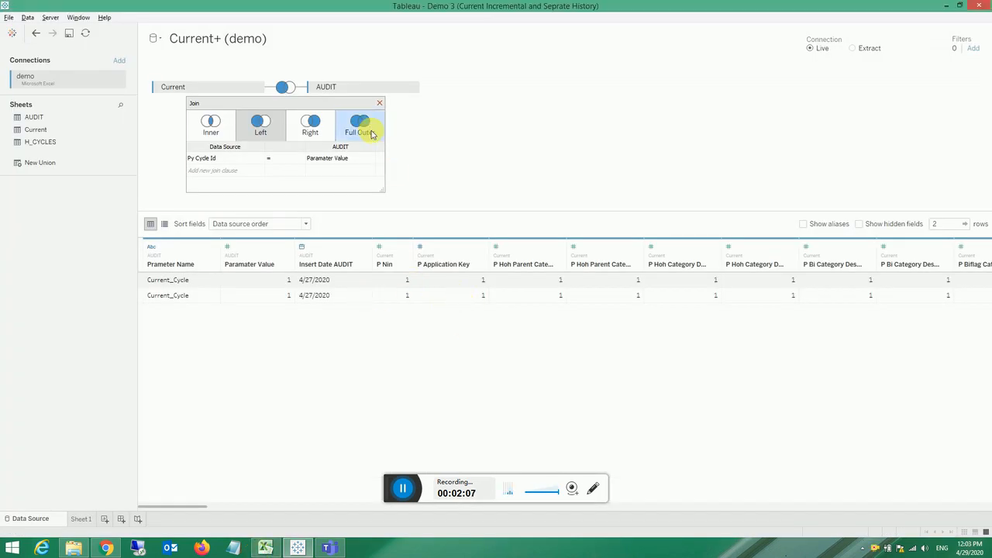
click(379, 103)
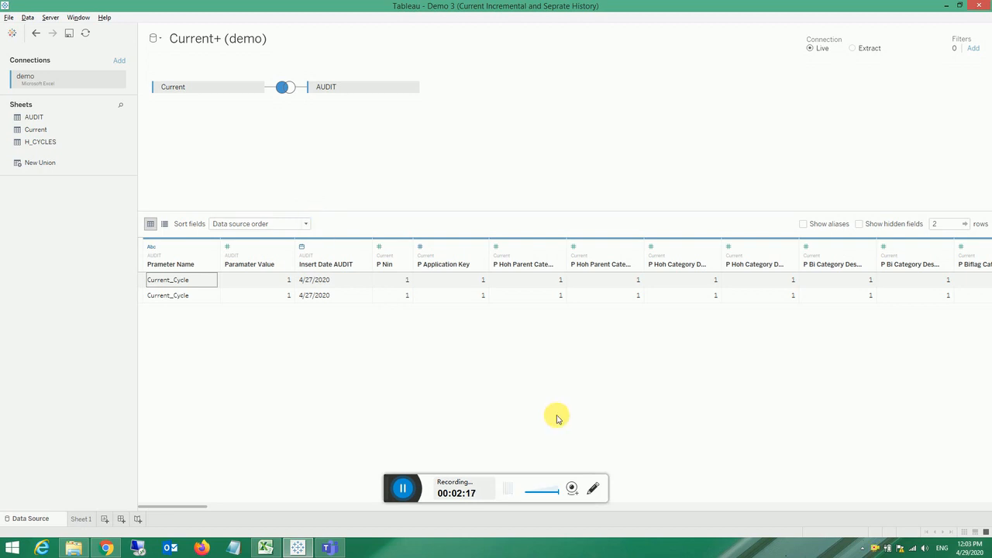
Step: On Sheet 1, remove the Number of Records measure from the marks and add it back as text
click(82, 518)
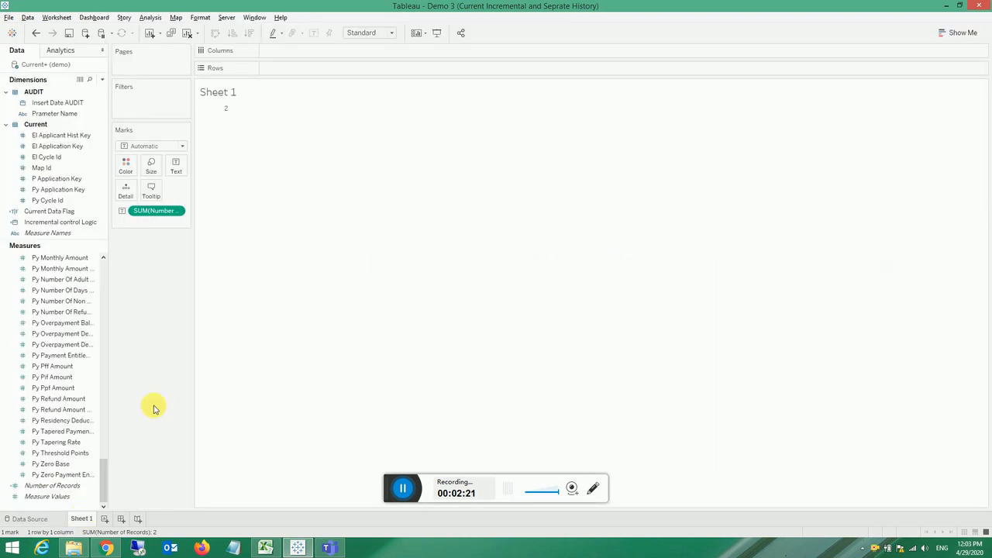
drag(159, 211, 140, 345)
drag(60, 487, 176, 167)
mouse_move(229, 114)
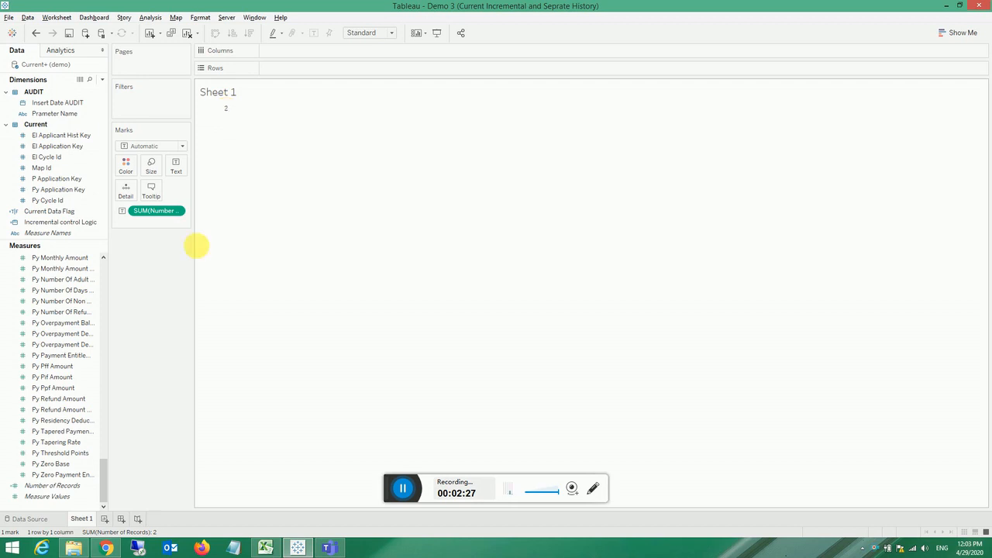
Step: Change the Current+ (demo) data source's connection type to Extract
click(35, 518)
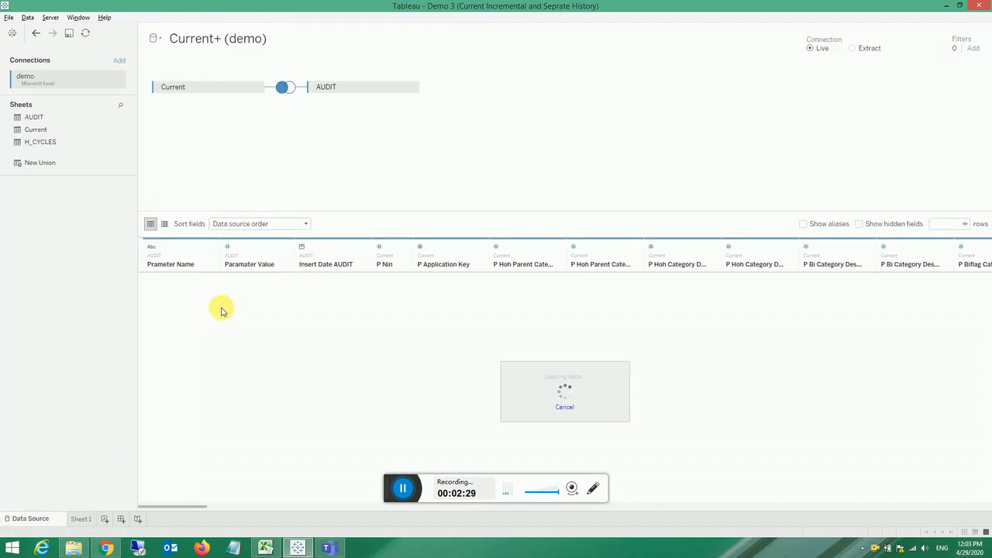
click(84, 517)
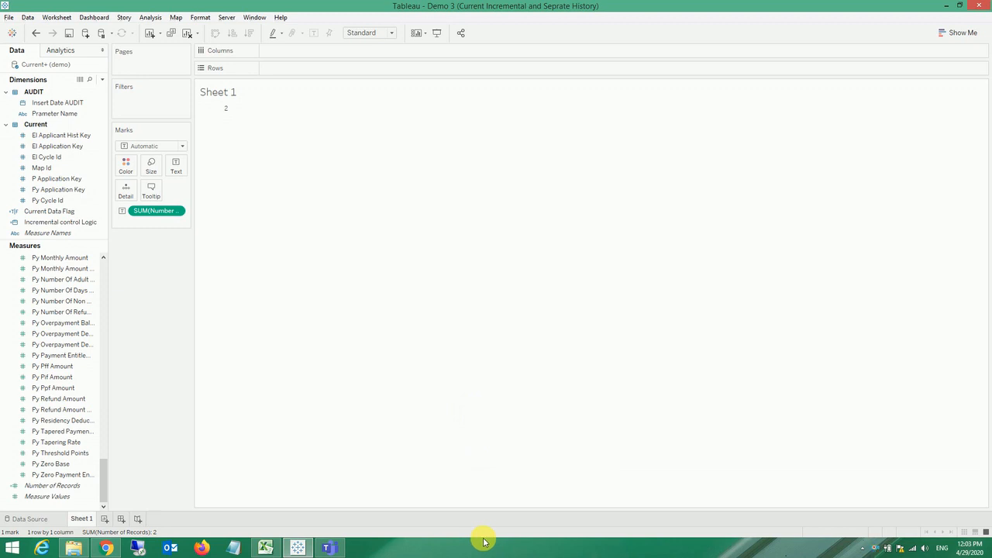
click(42, 515)
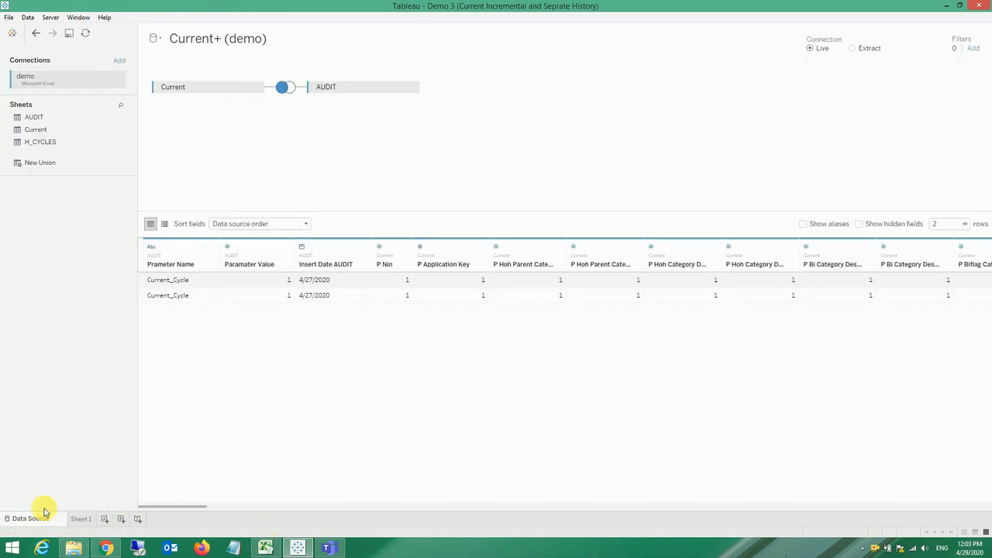
click(853, 49)
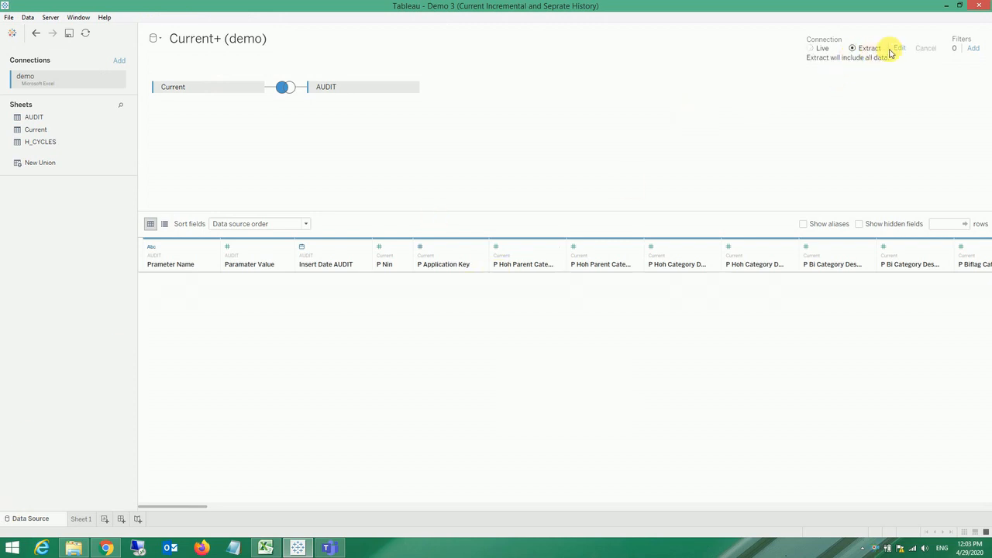
Step: Configure the extract for incremental refresh of all rows, identifying new rows by Insert Date AUDIT, and check that date on Excel's AUDIT sheet
click(901, 49)
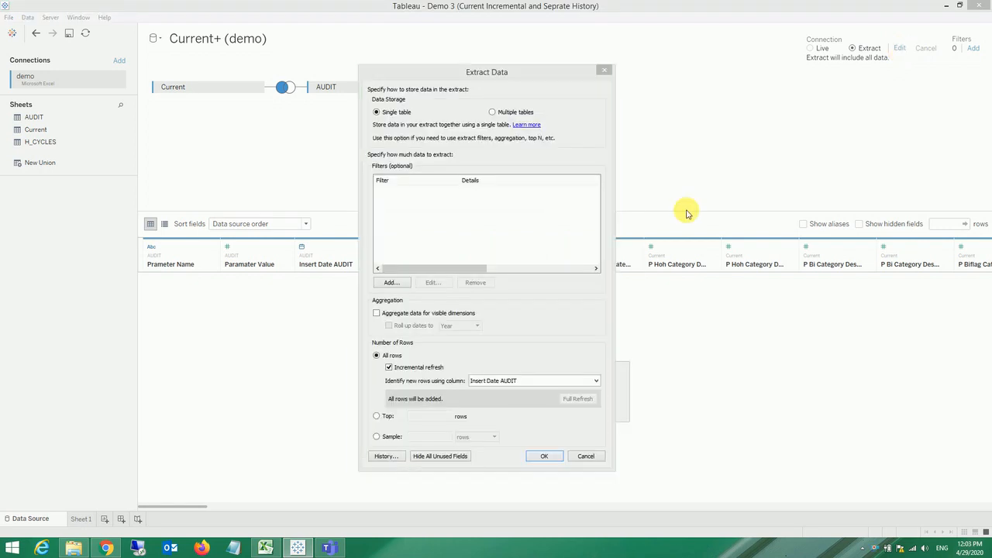
click(407, 370)
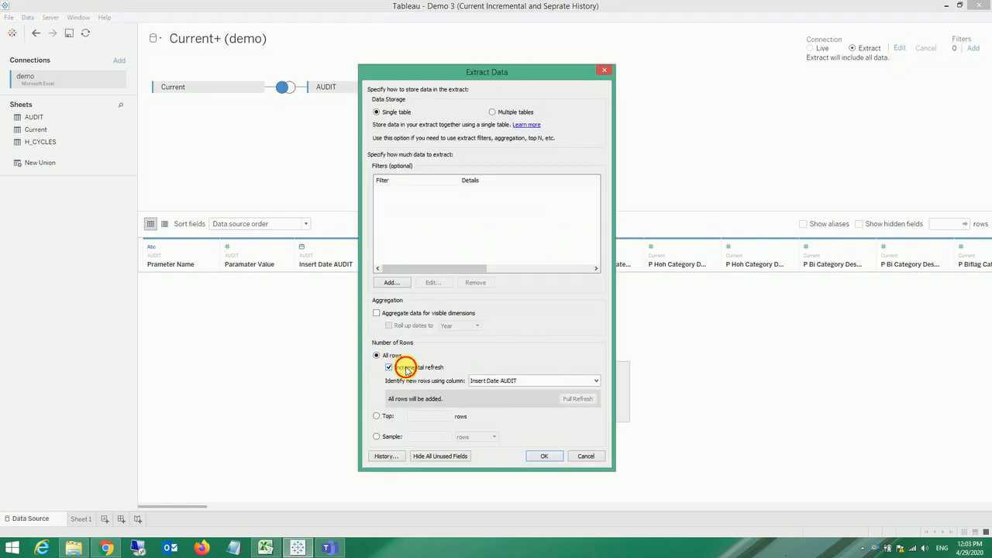
click(406, 371)
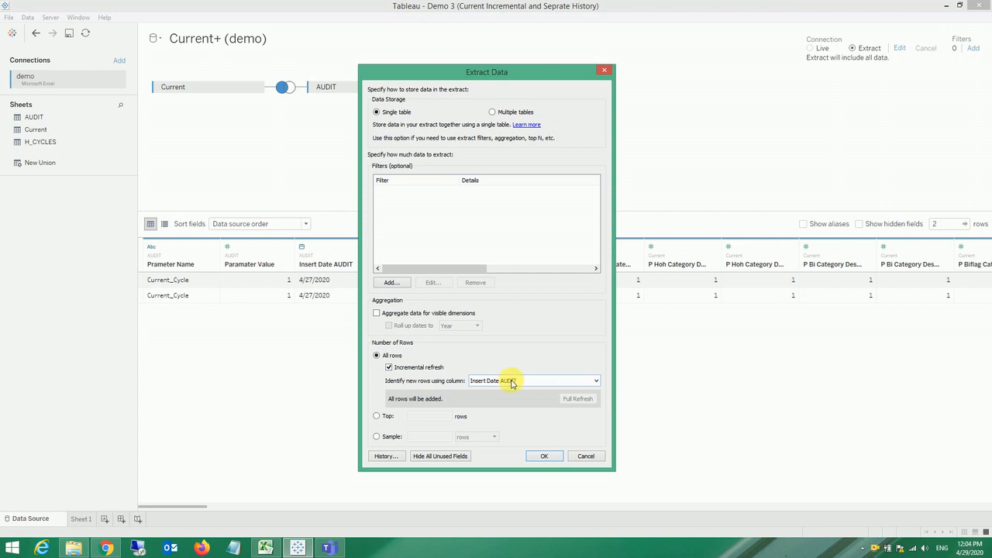
click(265, 548)
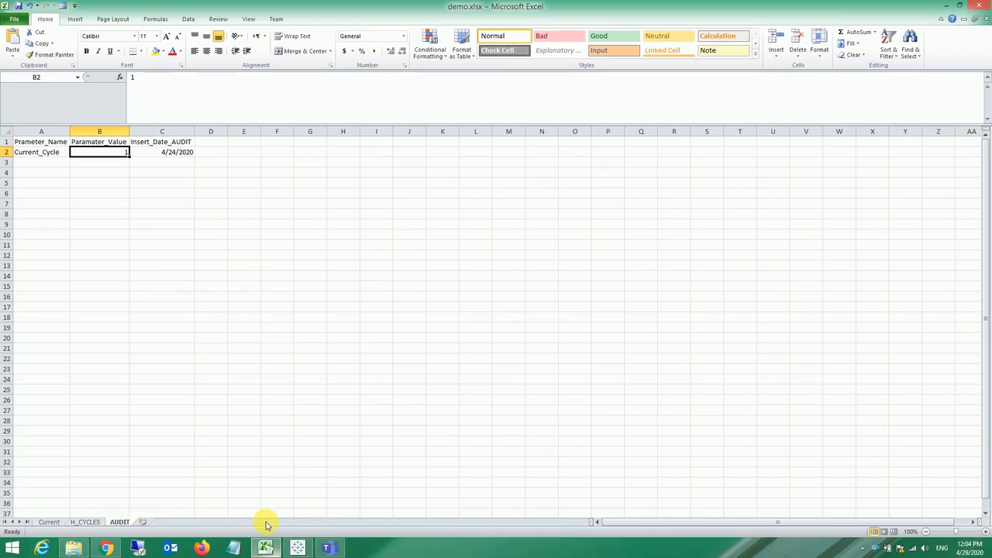
click(169, 152)
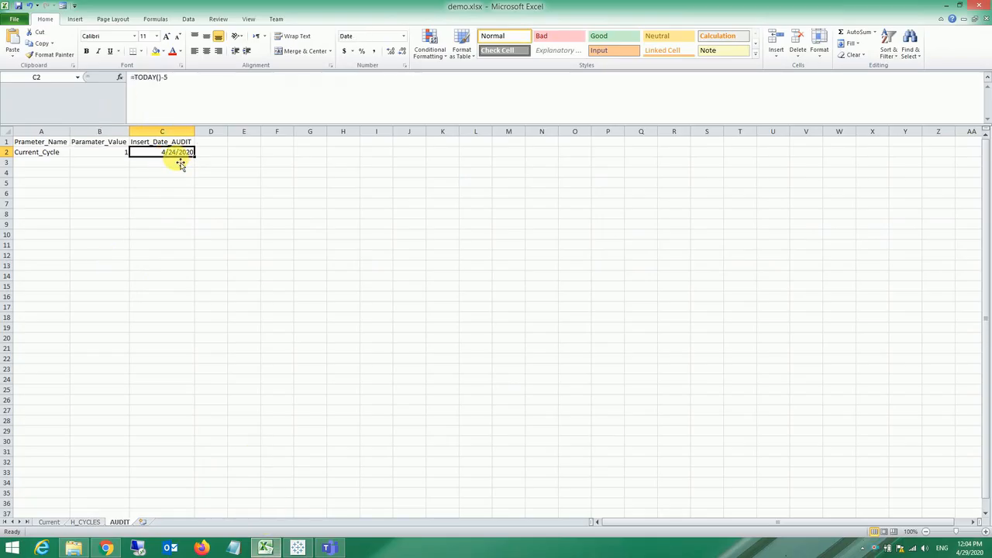
key(alt+Tab)
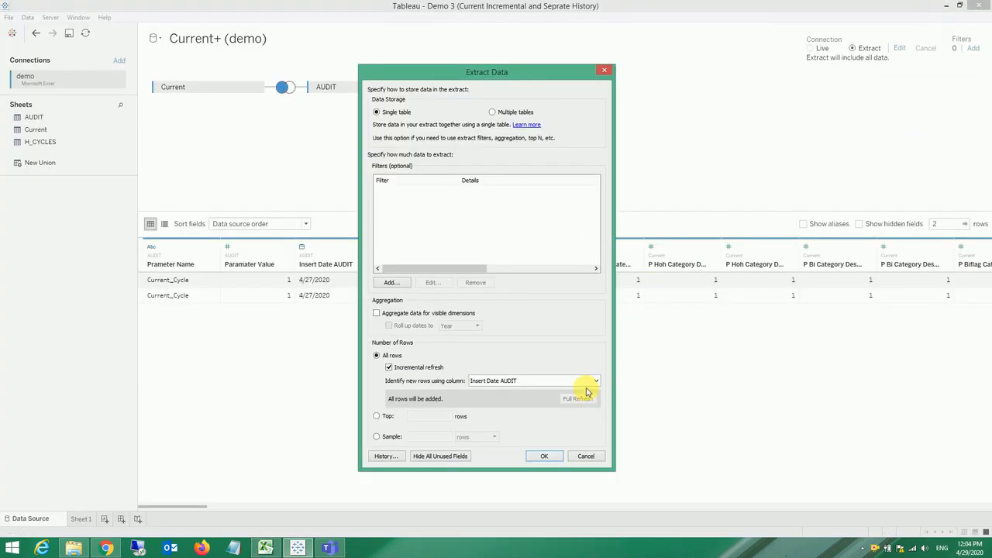
click(543, 456)
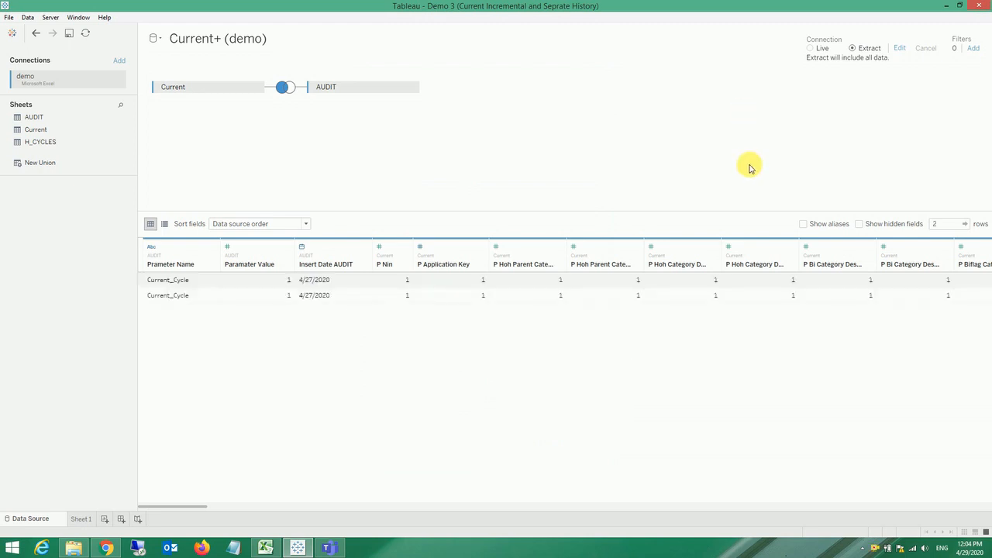
Step: Save the extract as demo.hyper in the CA DEMO folder and check the number of records on Sheet 1
click(80, 518)
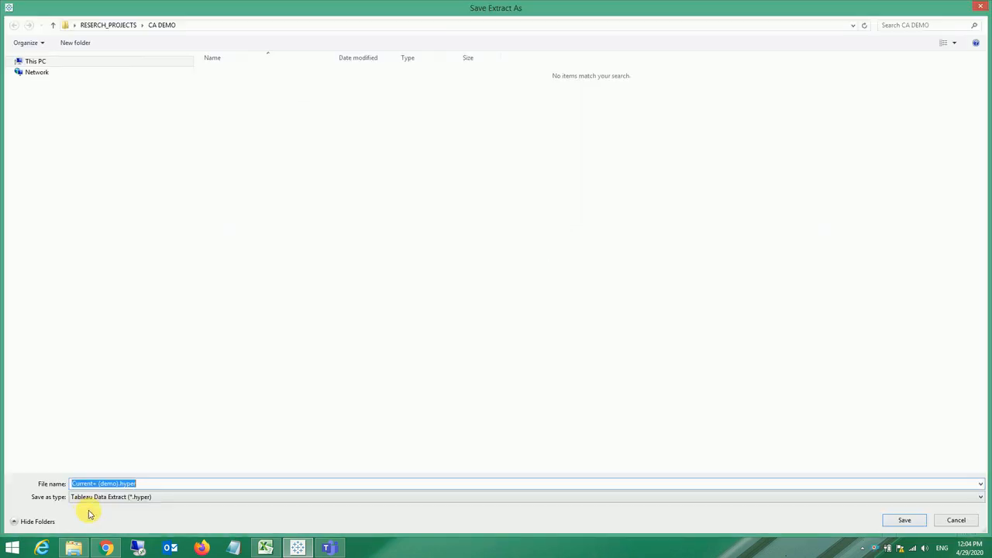
click(159, 484)
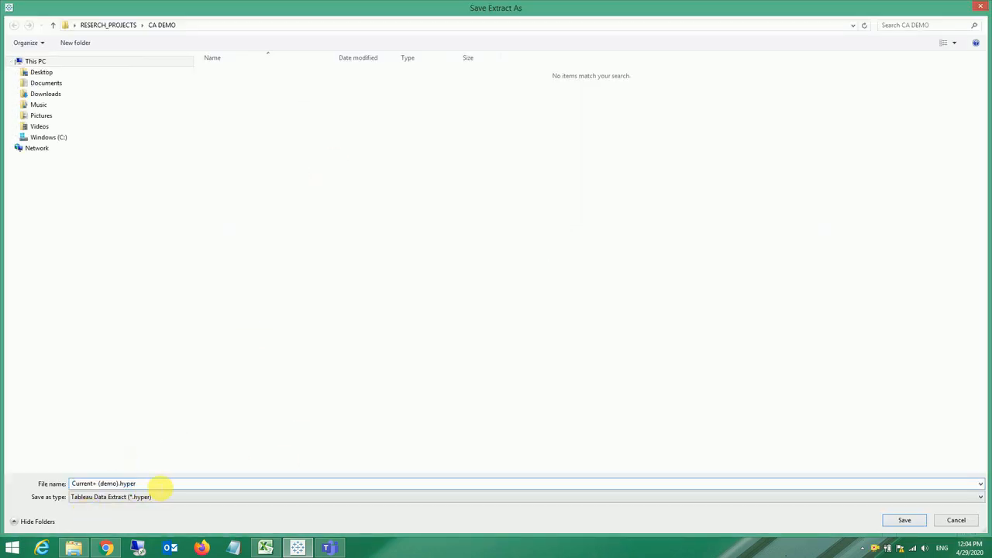
key(Home)
key(Delete)
key(Delete)
key(Delete)
key(Delete)
key(Delete)
key(Delete)
key(Delete)
key(Delete)
key(Delete)
key(Delete)
key(Delete)
key(Delete)
key(Delete)
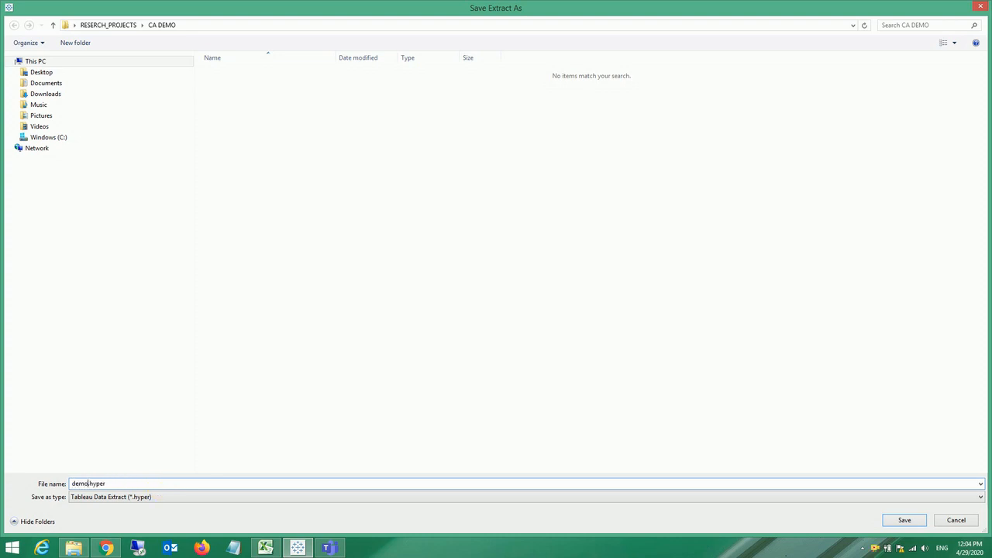
click(909, 523)
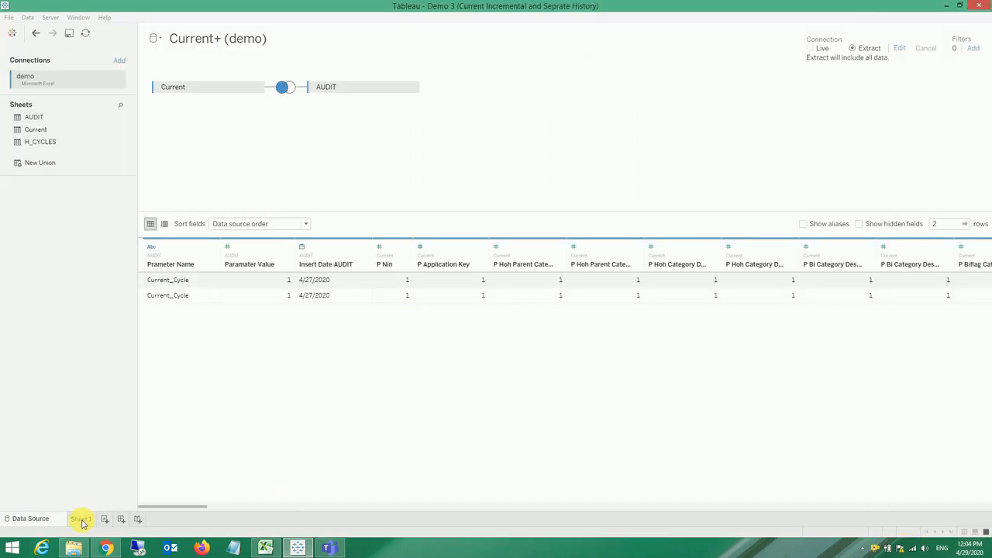
click(82, 519)
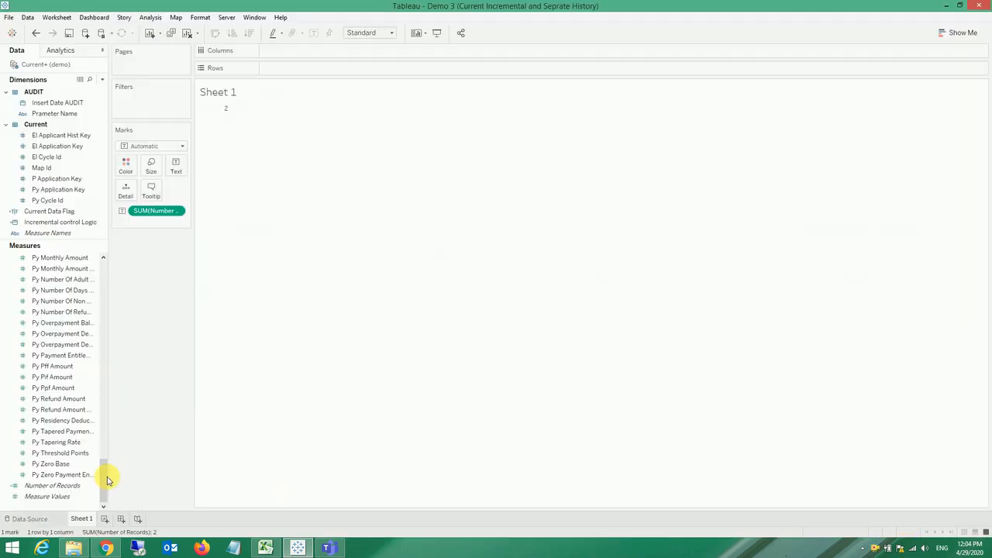
mouse_move(228, 118)
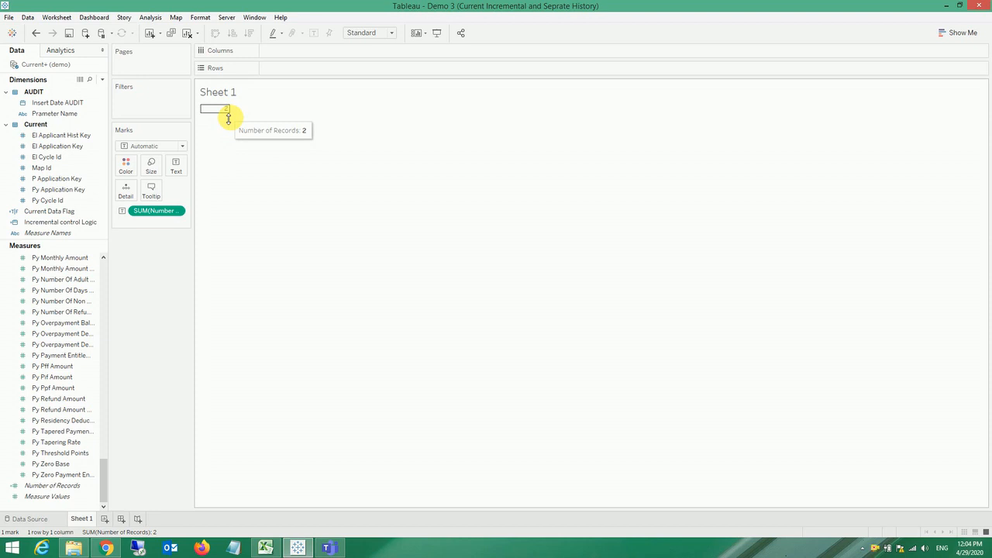
Step: Switch to Excel and change the Insert_Date_AUDIT formula in C2 of the AUDIT sheet to =TODAY()-4
click(265, 547)
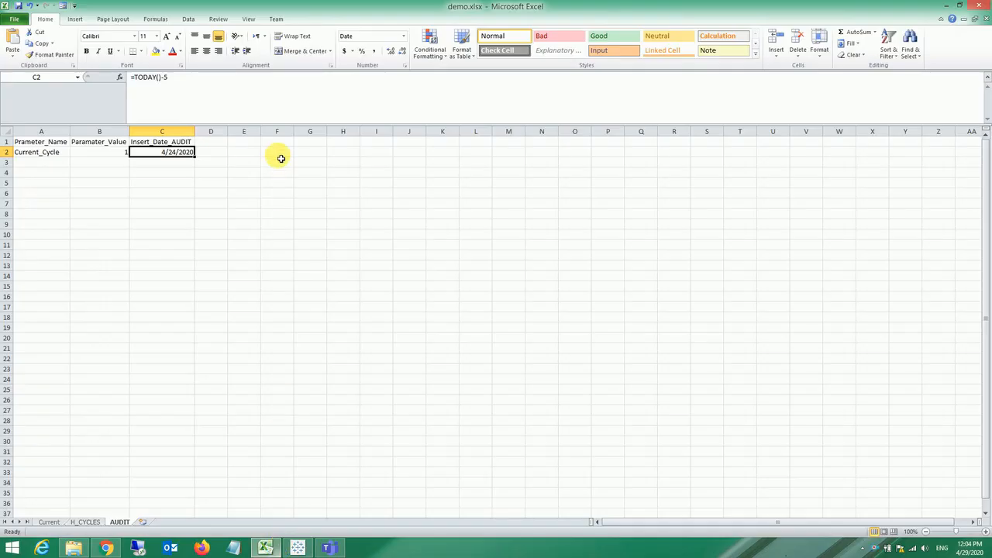
click(191, 80)
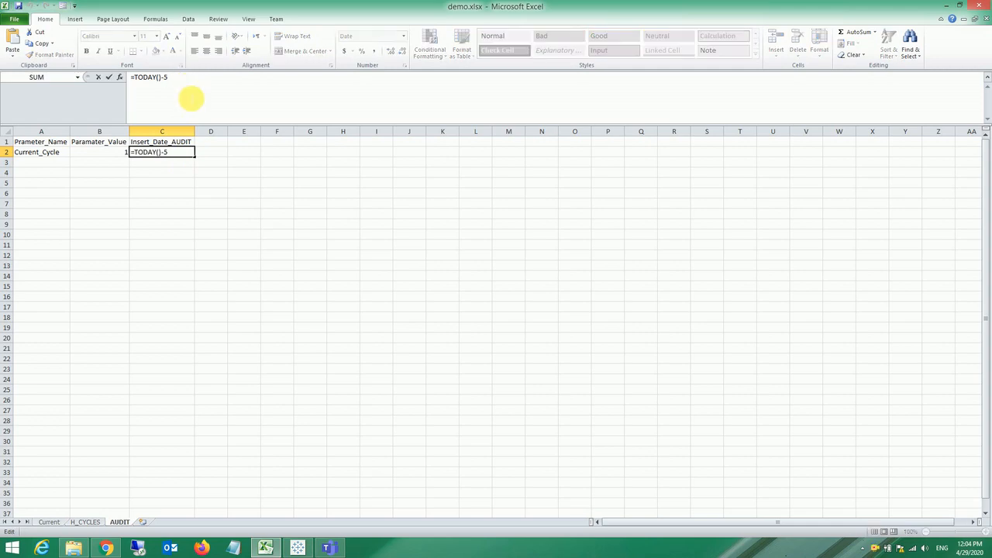
text(4)
key(Return)
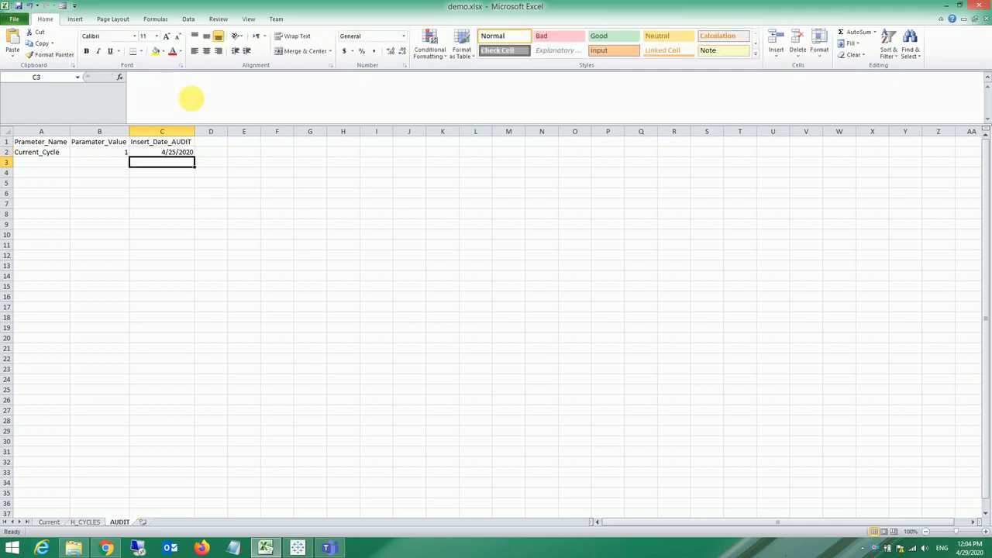
click(184, 152)
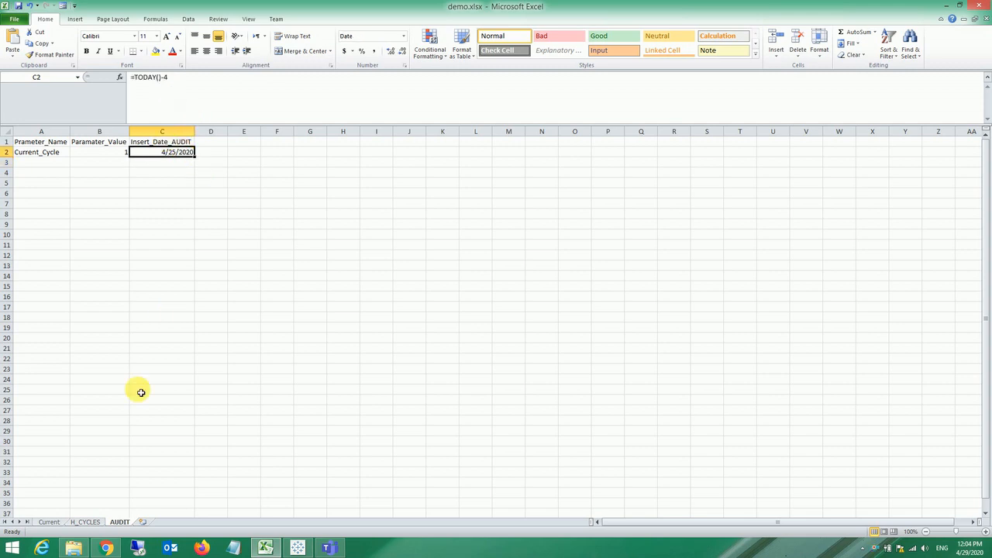
Step: On the Current sheet, copy the whole data row 3 into row 4 as a new record
click(49, 522)
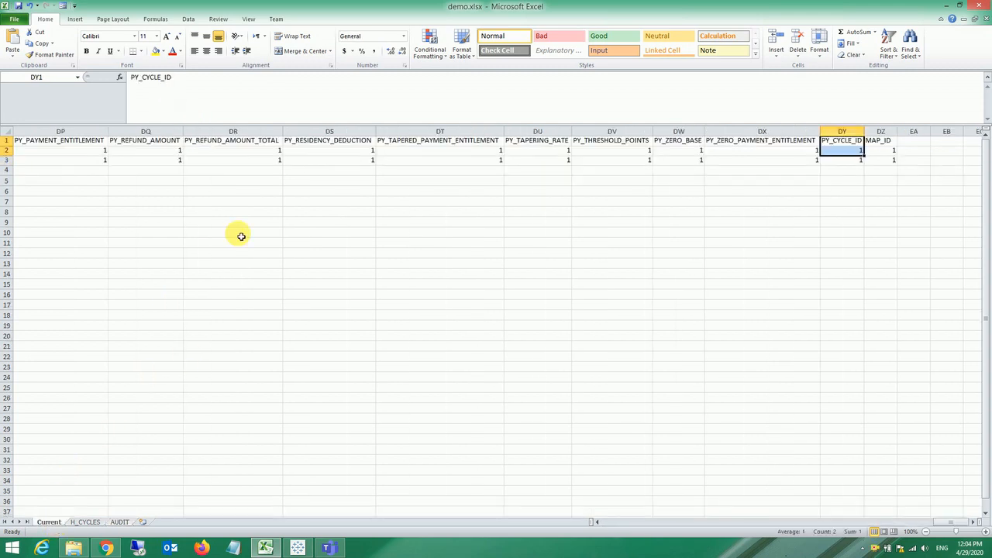
click(88, 162)
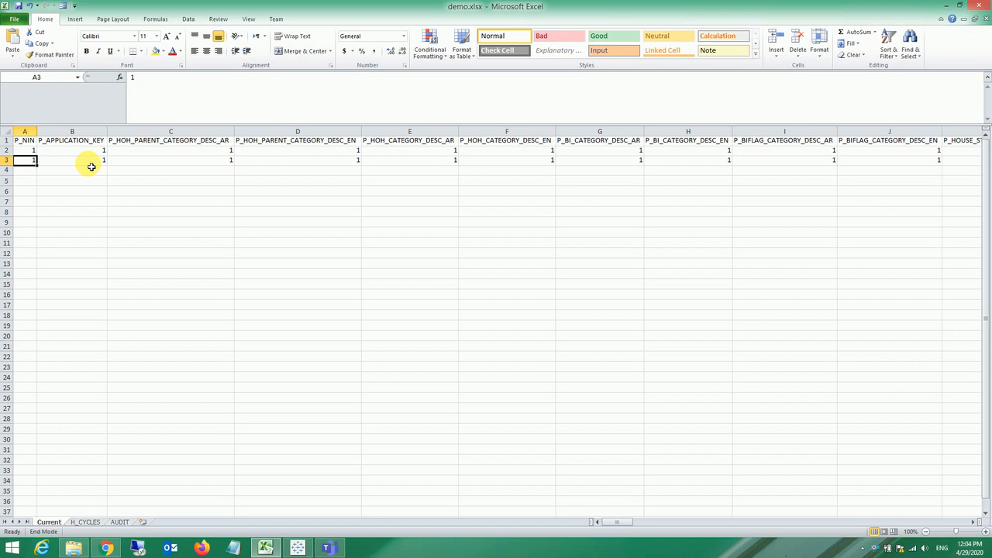
key(ctrl+shift+Right)
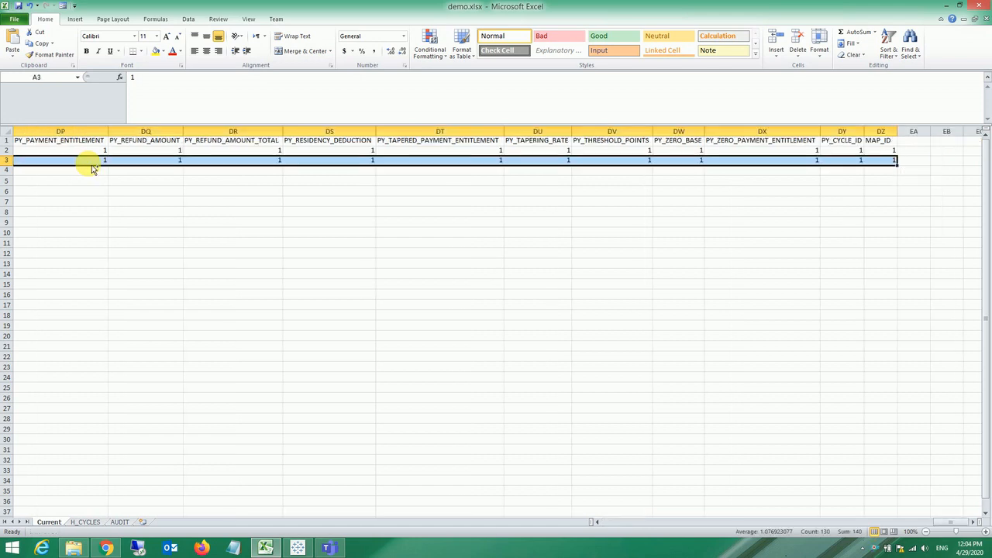
key(ctrl+c)
key(Down)
key(ctrl+v)
key(Escape)
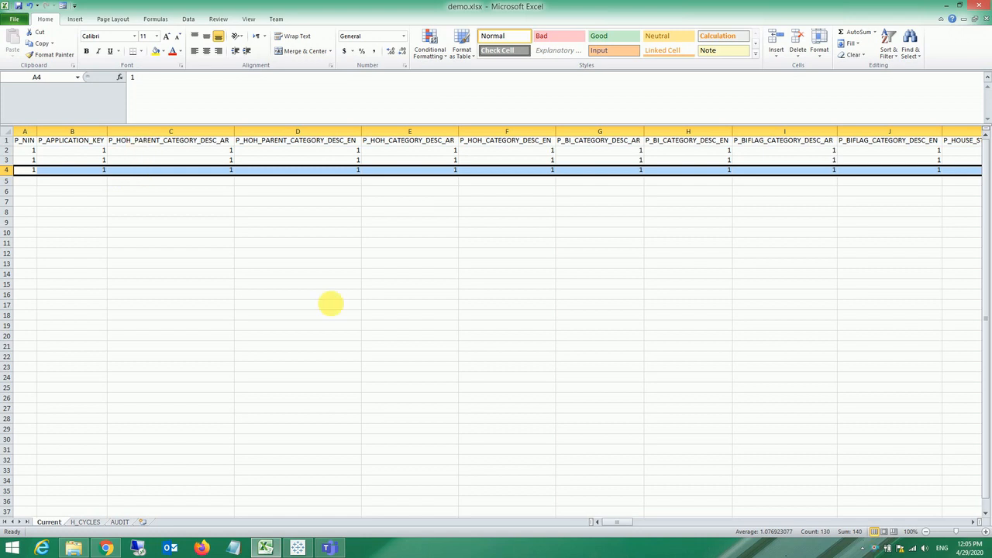
Step: Switch to Tableau, refresh the Current+ (demo) data source, and run a refresh of all extracts
click(298, 548)
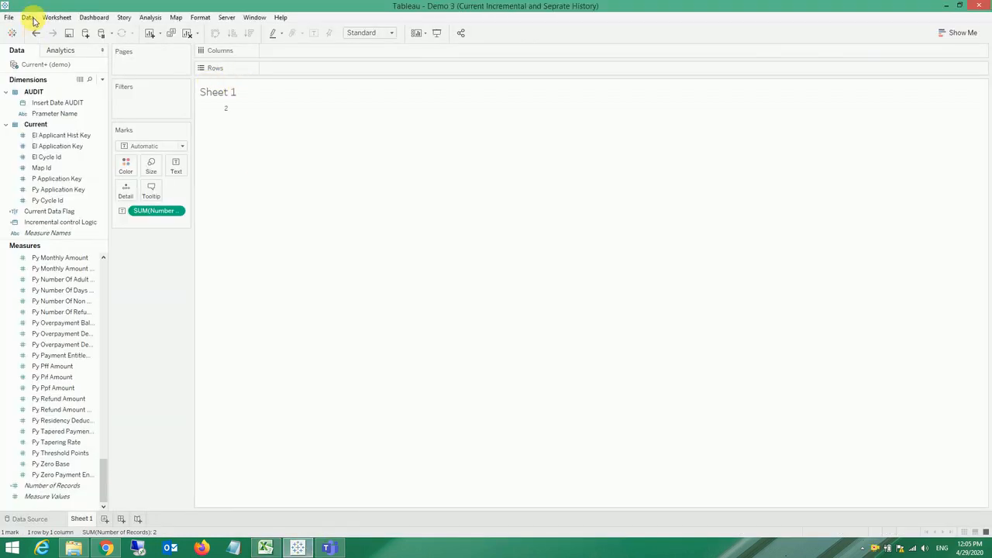
click(31, 17)
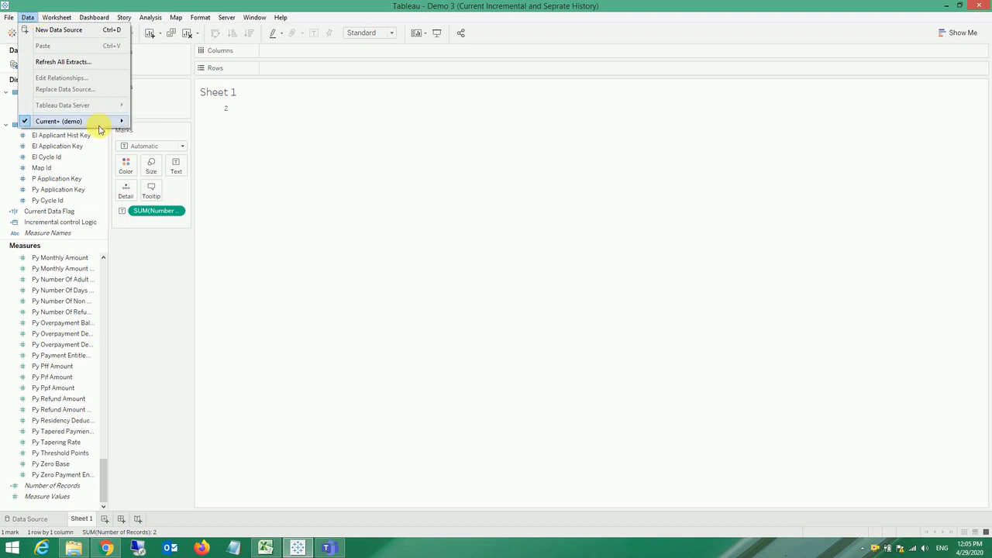
mouse_move(95, 123)
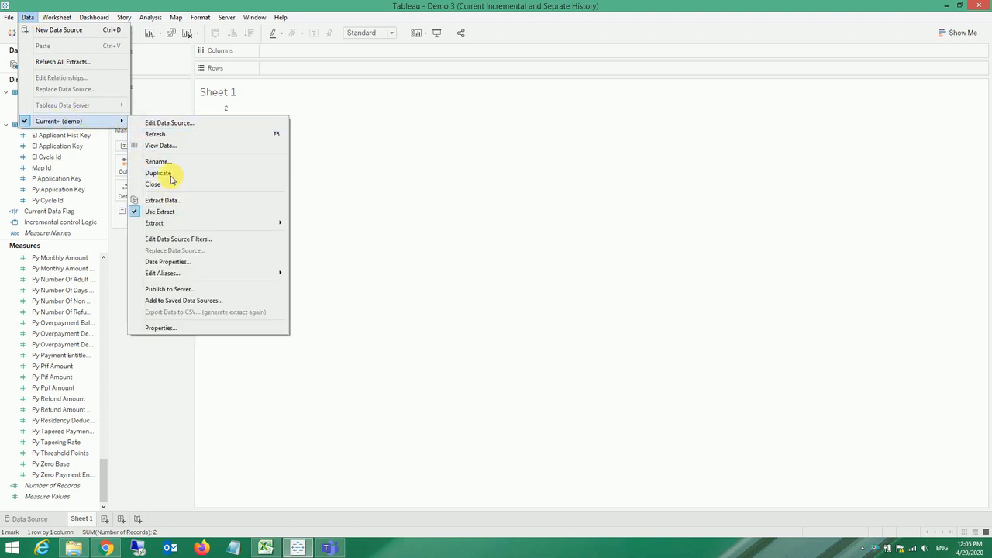
click(170, 135)
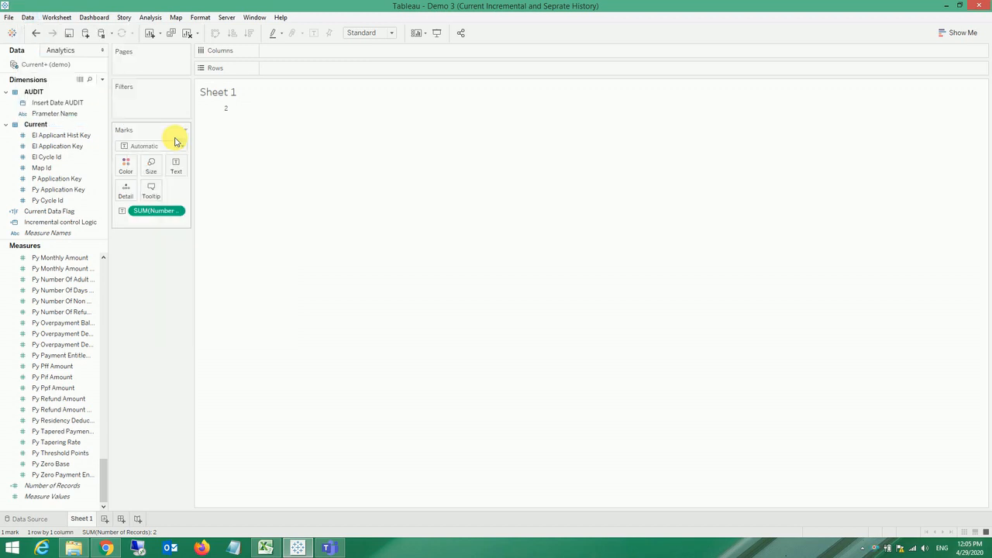
click(27, 17)
click(74, 62)
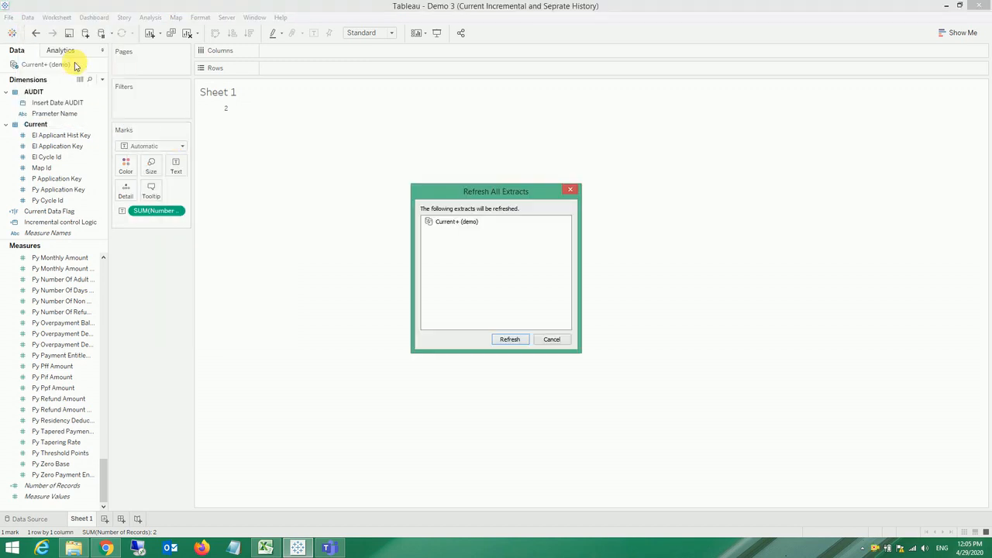
click(500, 339)
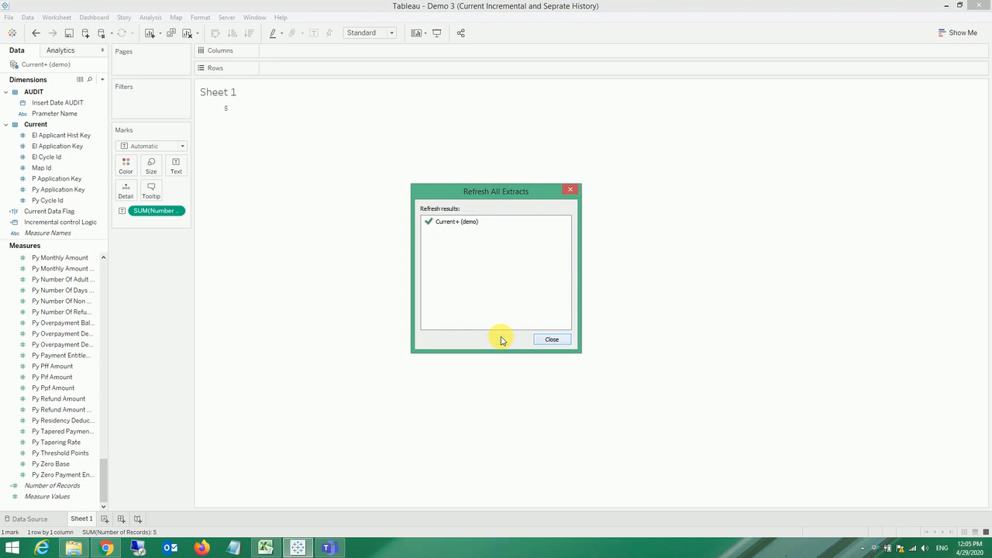
click(551, 341)
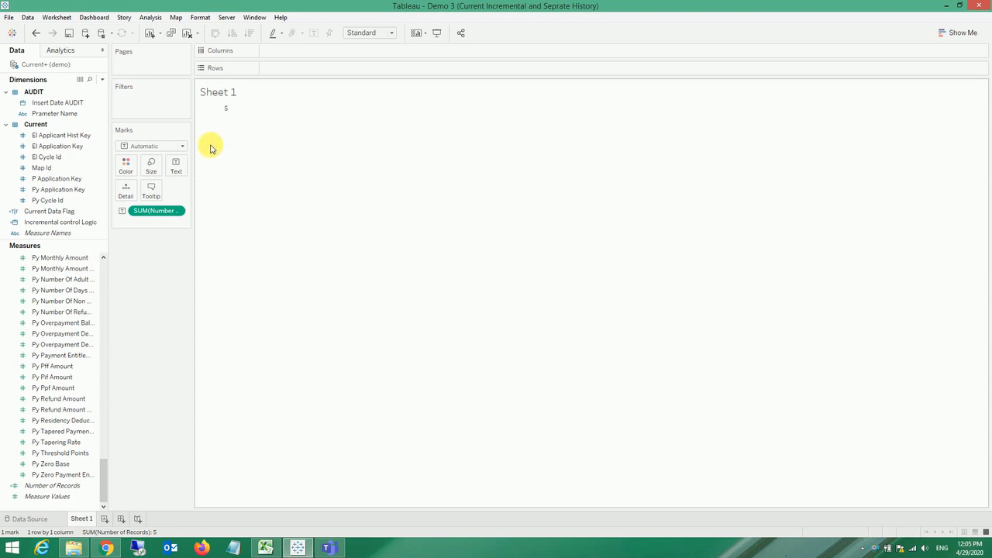
Step: Examine the Incremental control Logic formula's Py Cycle Id and Insert Date AUDIT fields, and compare them with the AUDIT sheet in Excel
click(74, 168)
click(76, 211)
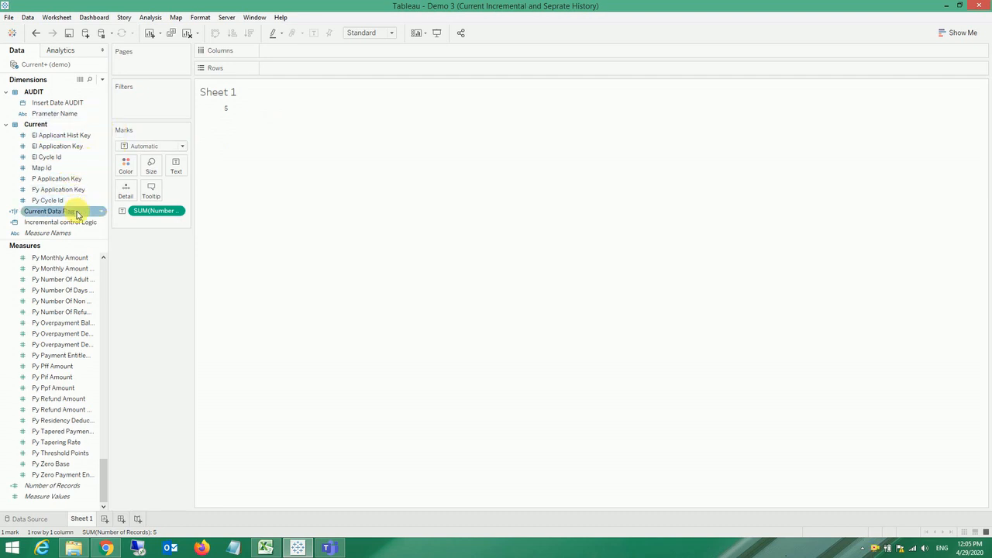
click(69, 223)
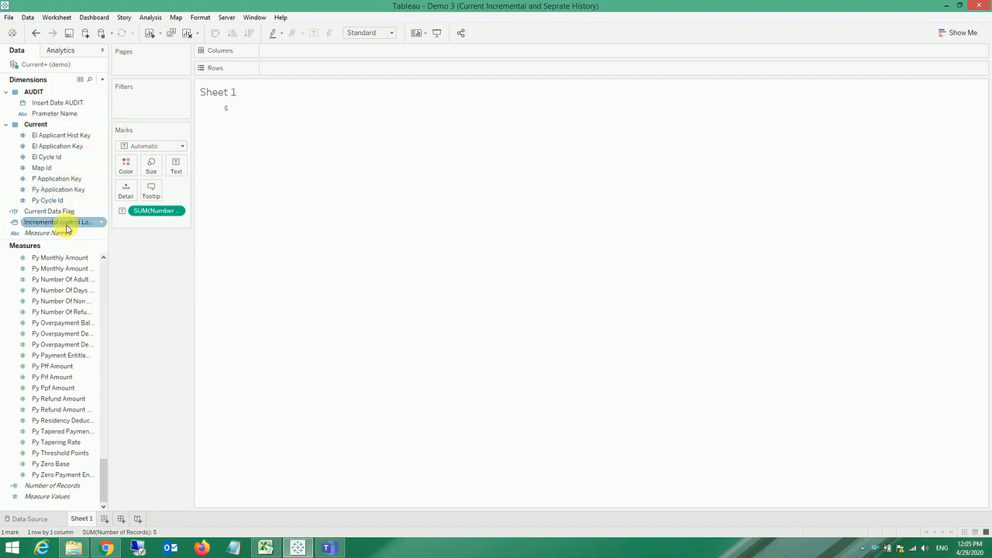
right_click(68, 225)
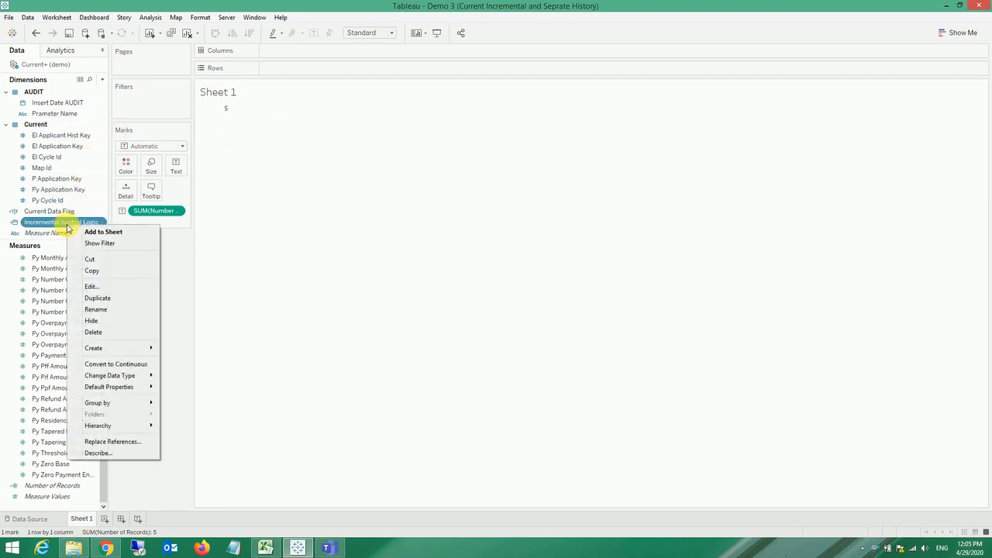
click(90, 287)
click(403, 280)
double_click(450, 284)
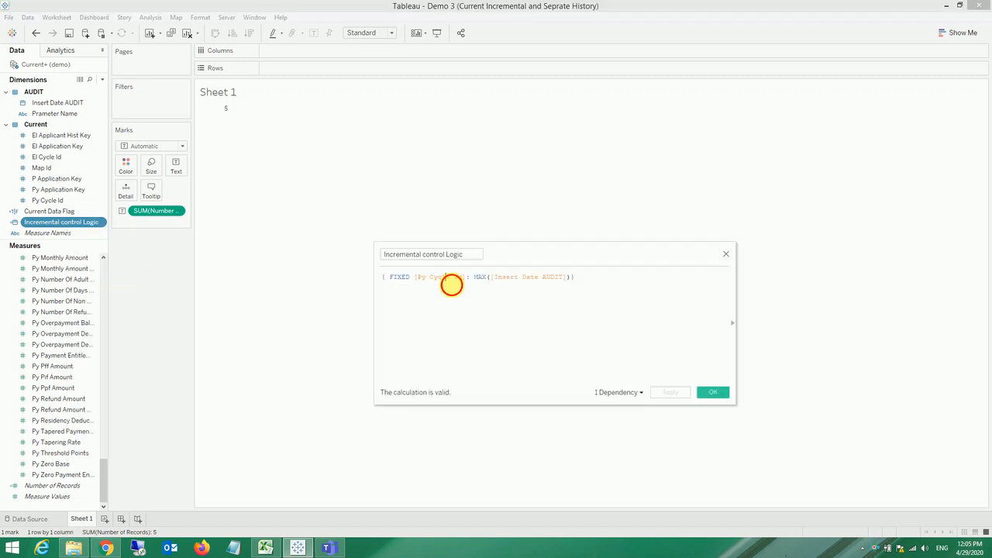
double_click(545, 279)
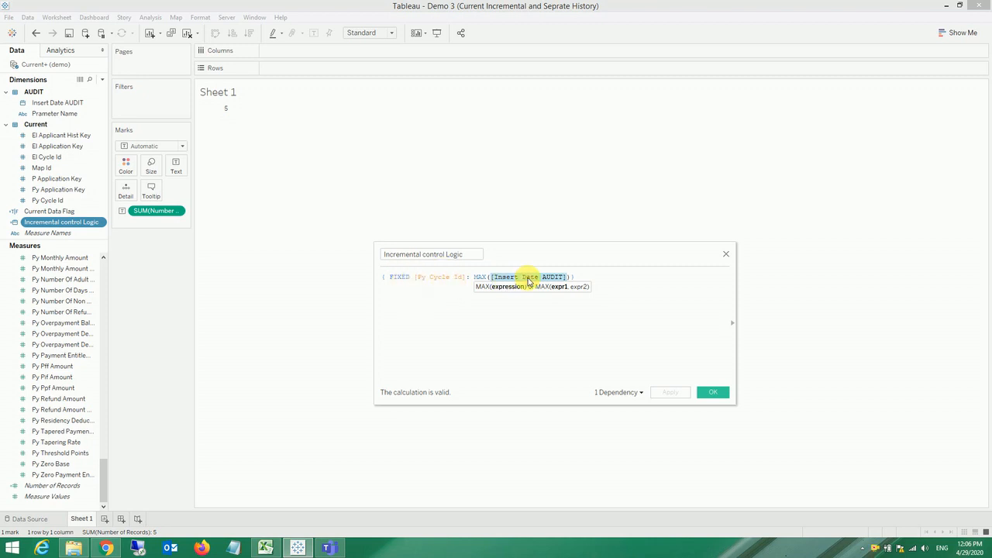
click(265, 548)
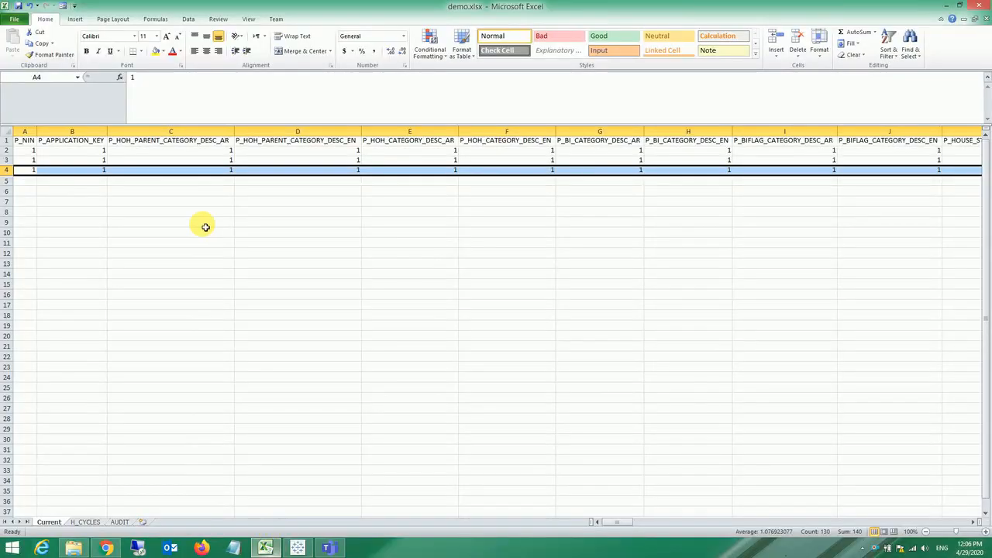
click(119, 522)
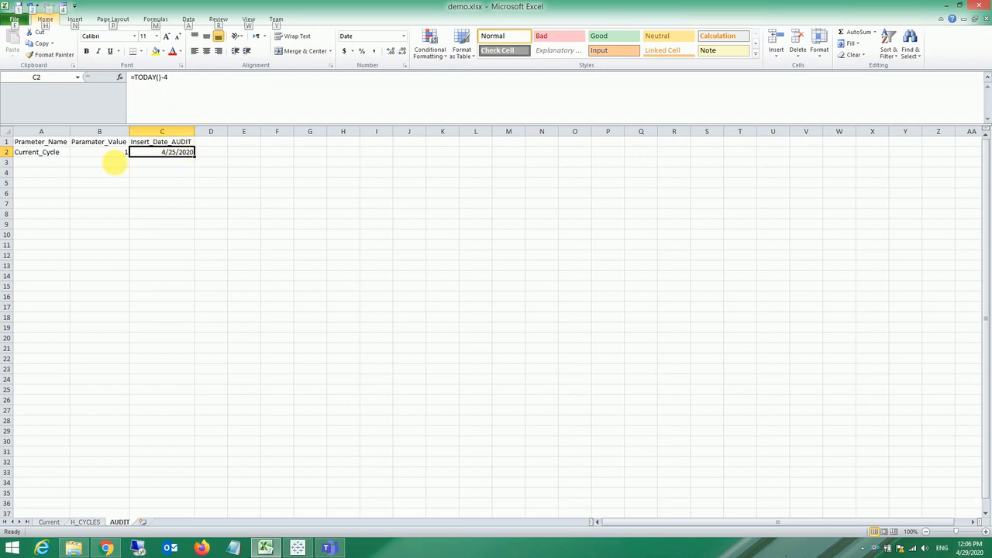
Step: Switch back to Tableau and close the Incremental control Logic calculation
key(alt)
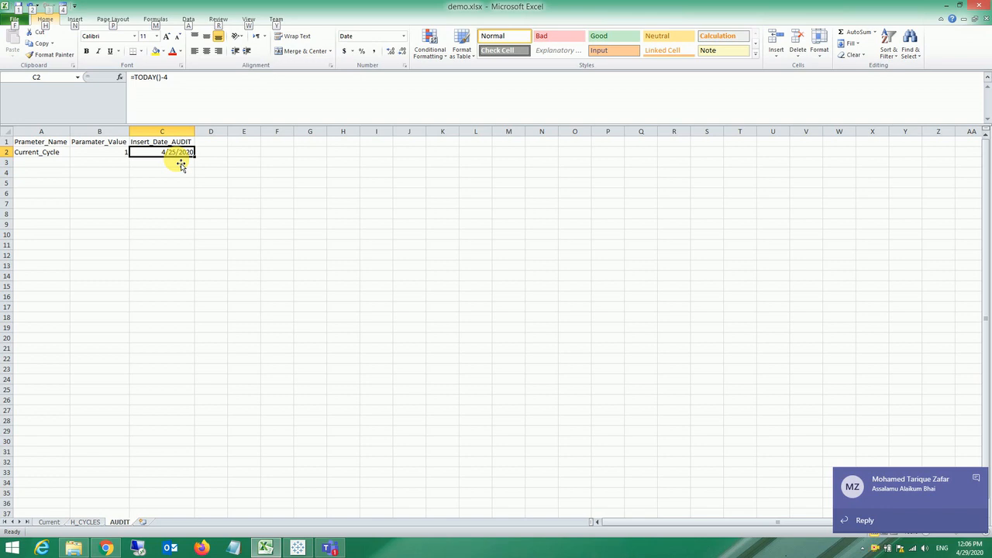
key(alt+Tab)
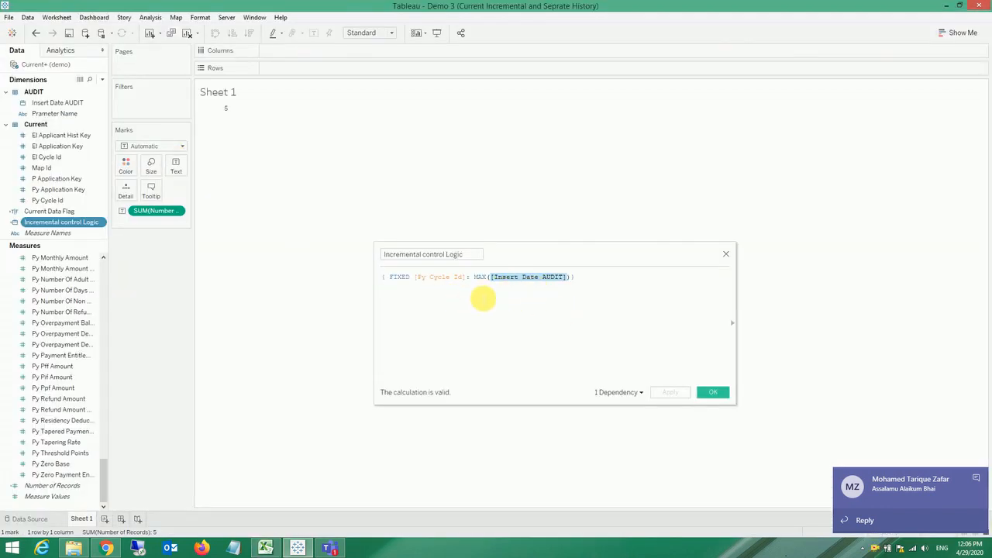
click(727, 256)
Step: Examine the Current Data Flag formula's Insert Date AUDIT comparison and isnull condition, checking Prameter Name against the Current+ (demo) data preview
right_click(85, 213)
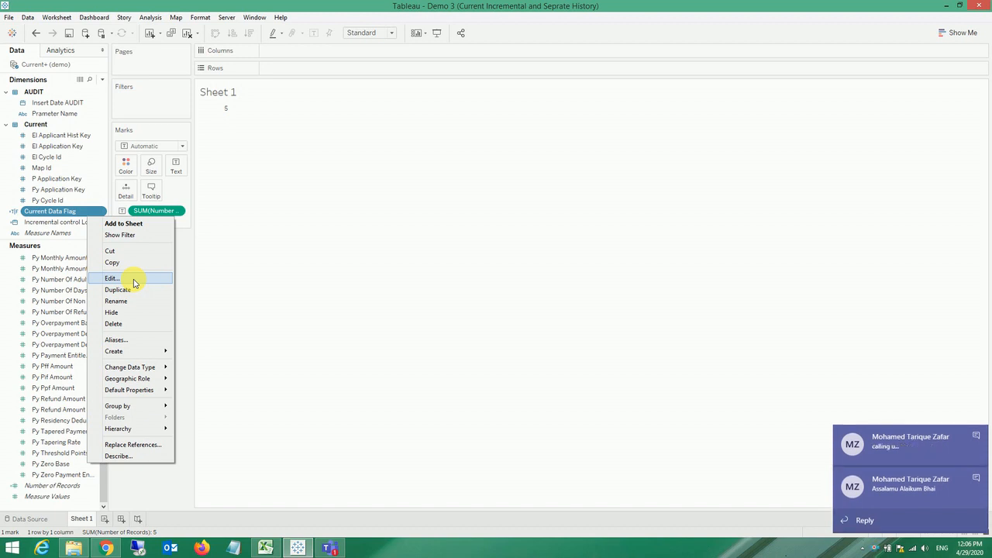
click(113, 278)
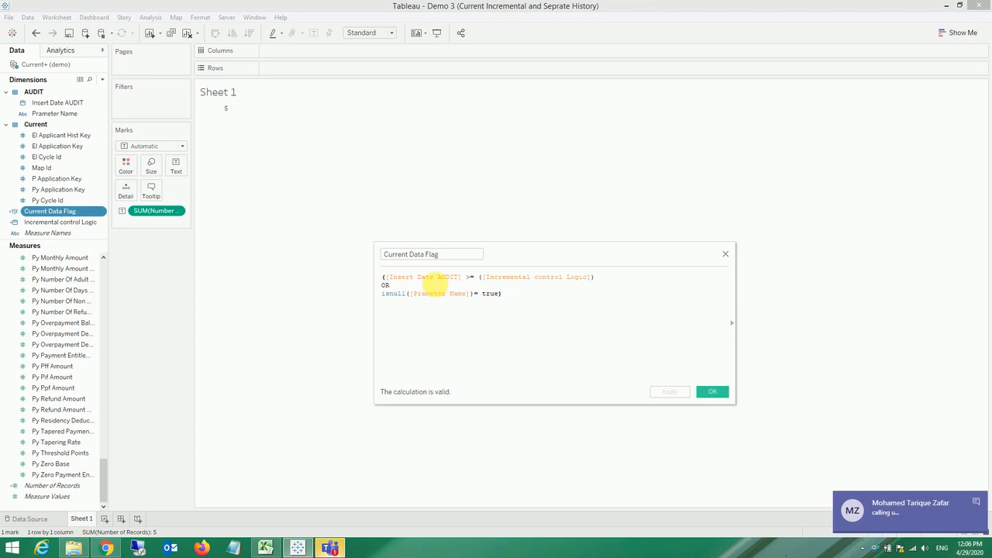
double_click(427, 281)
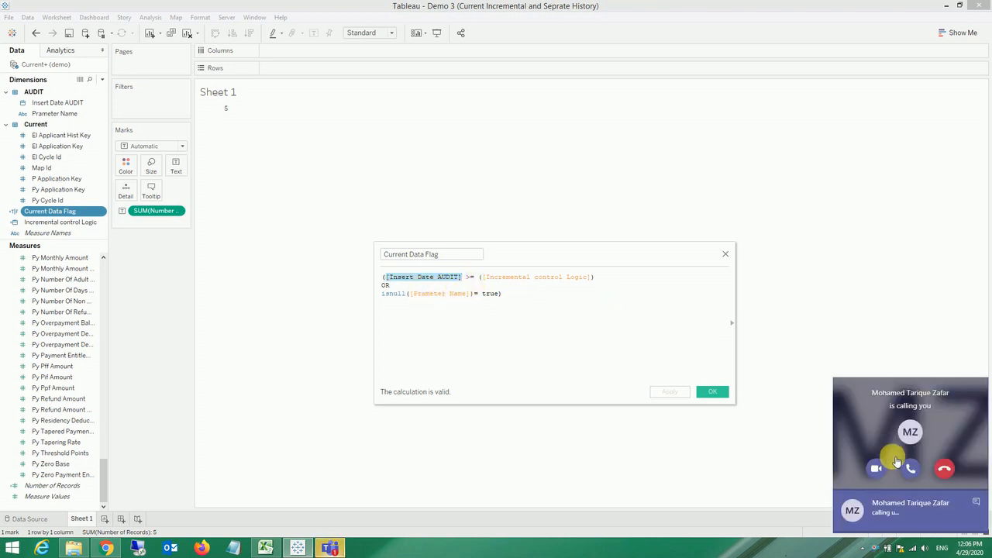
click(944, 468)
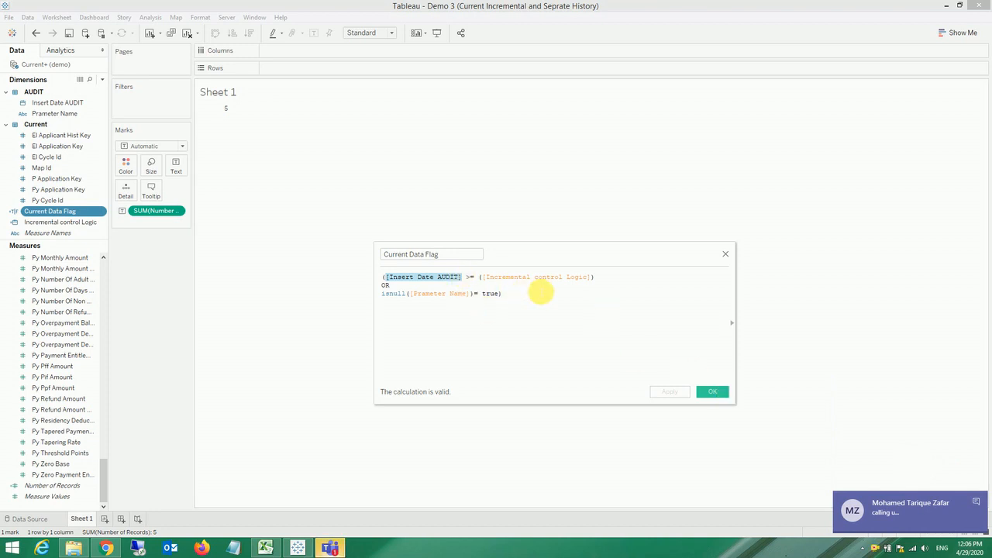
click(976, 505)
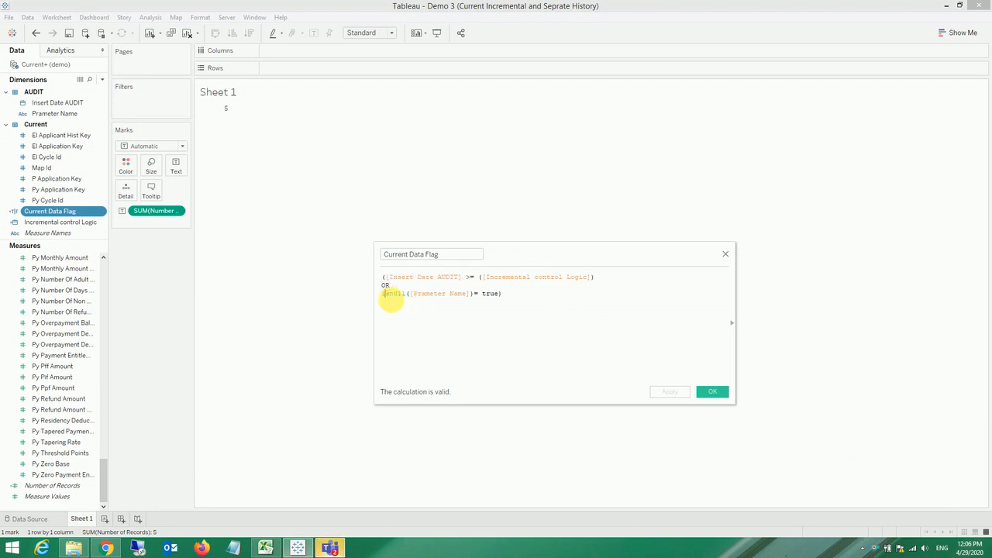
double_click(392, 294)
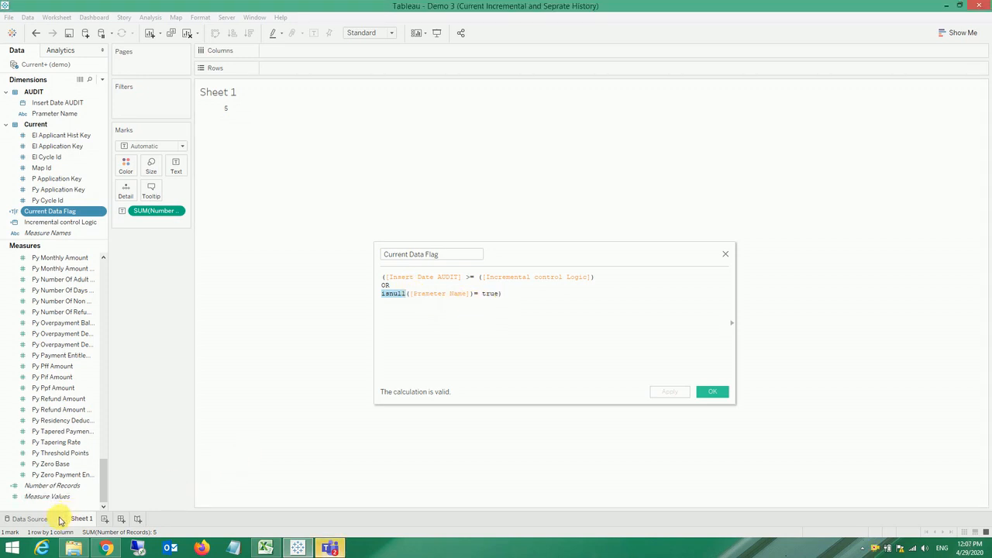
click(35, 518)
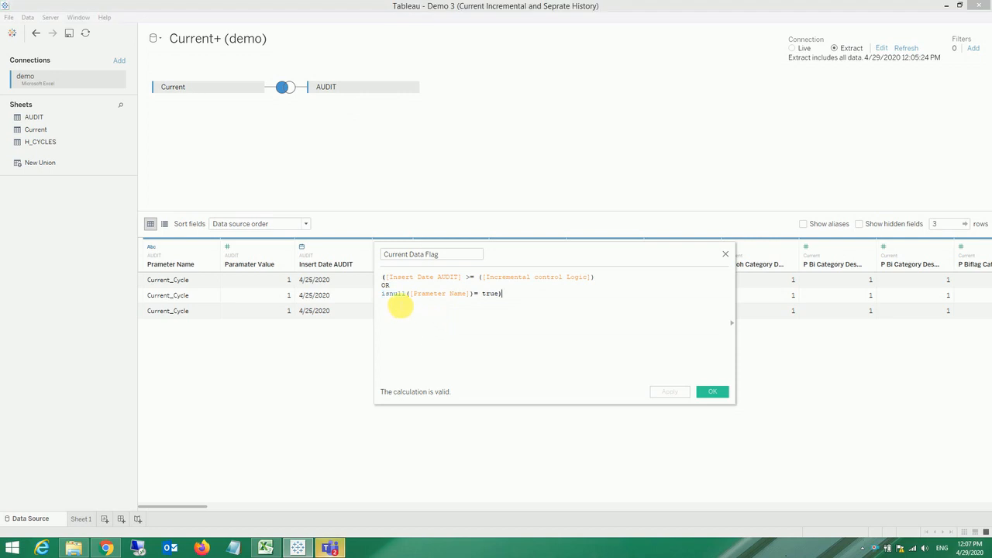
drag(387, 299, 443, 303)
click(411, 323)
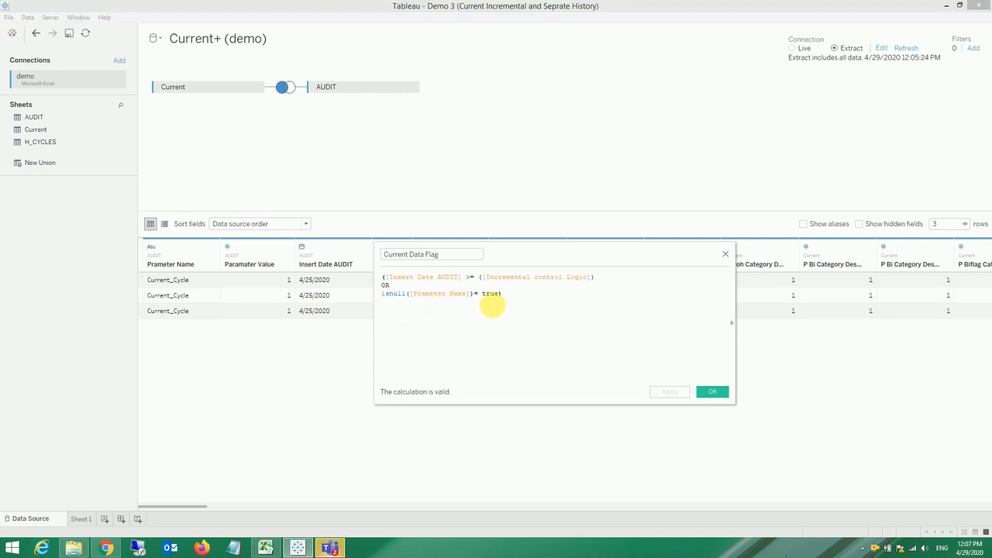
drag(503, 296, 381, 285)
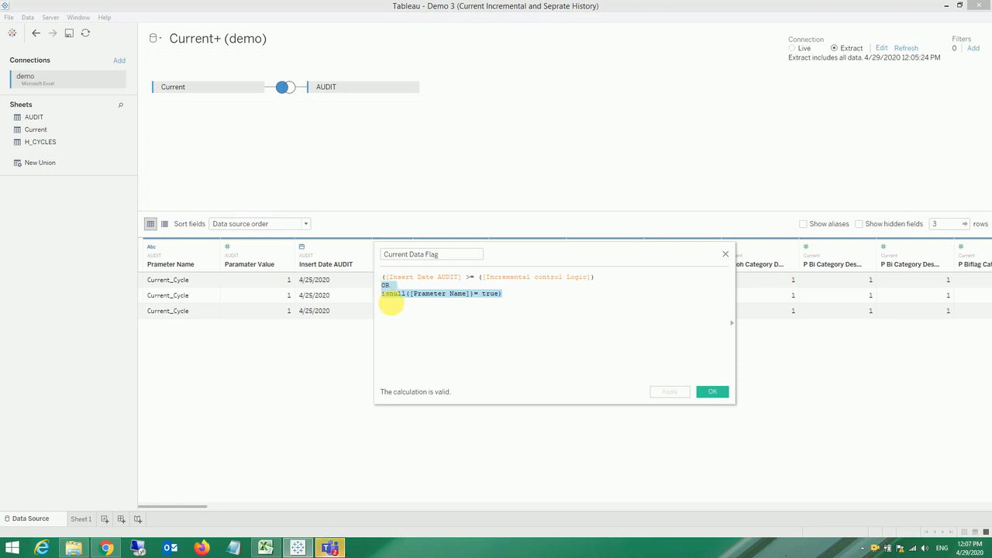
click(718, 392)
Step: On Sheet 1, add a Current Data Flag filter that keeps only True values
click(80, 520)
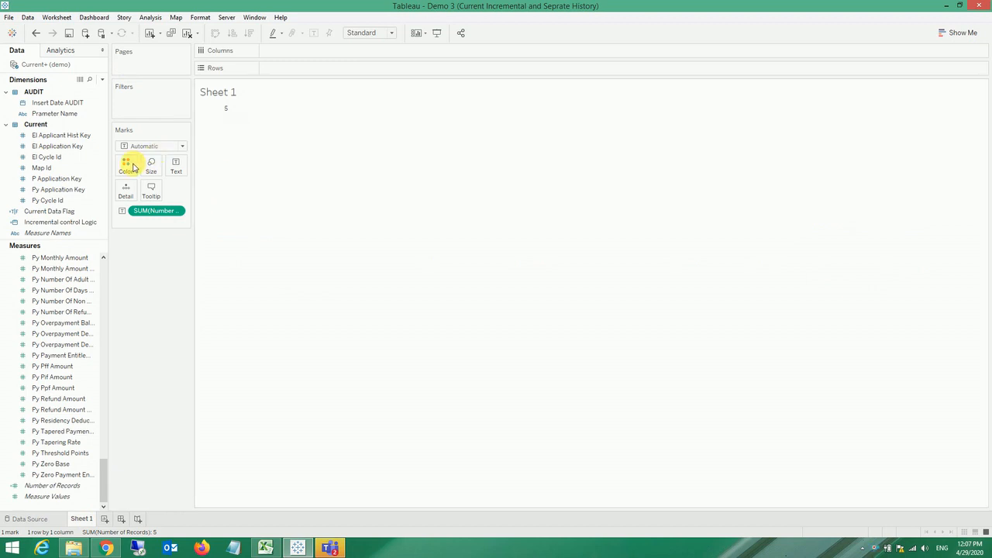
click(52, 211)
drag(65, 218, 151, 107)
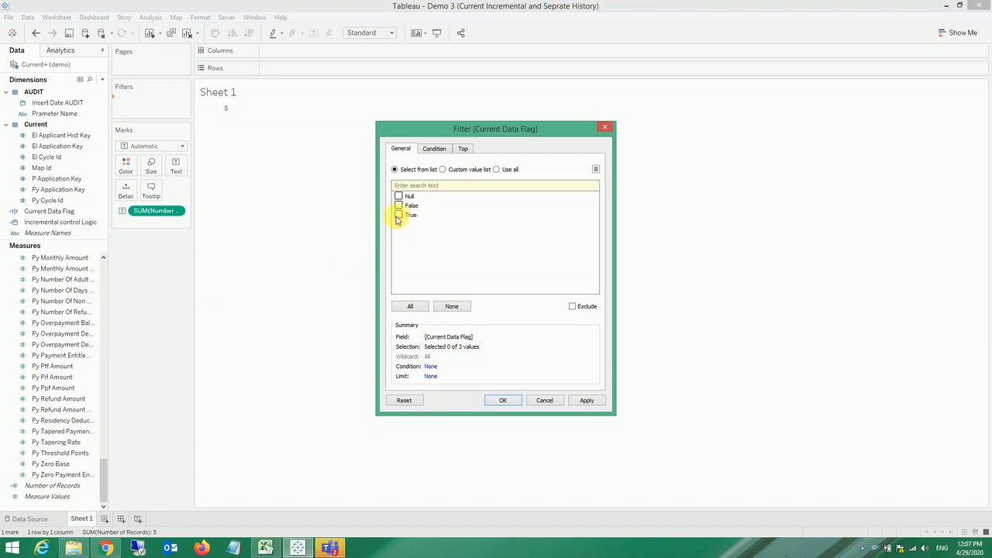
click(400, 216)
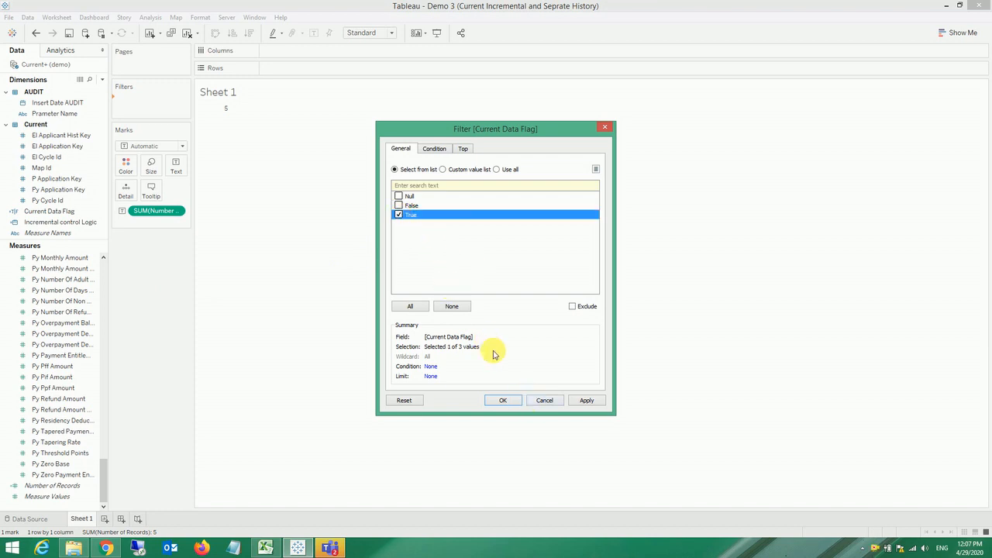
click(504, 400)
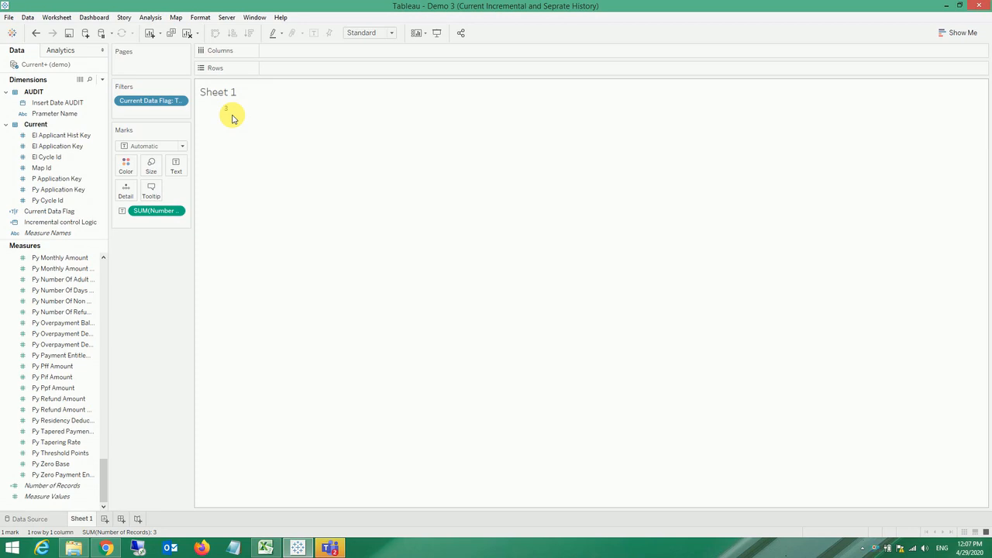
Step: Compare the data rows on Excel's Current sheet with the filtered record count on Sheet 1 in Tableau
click(266, 548)
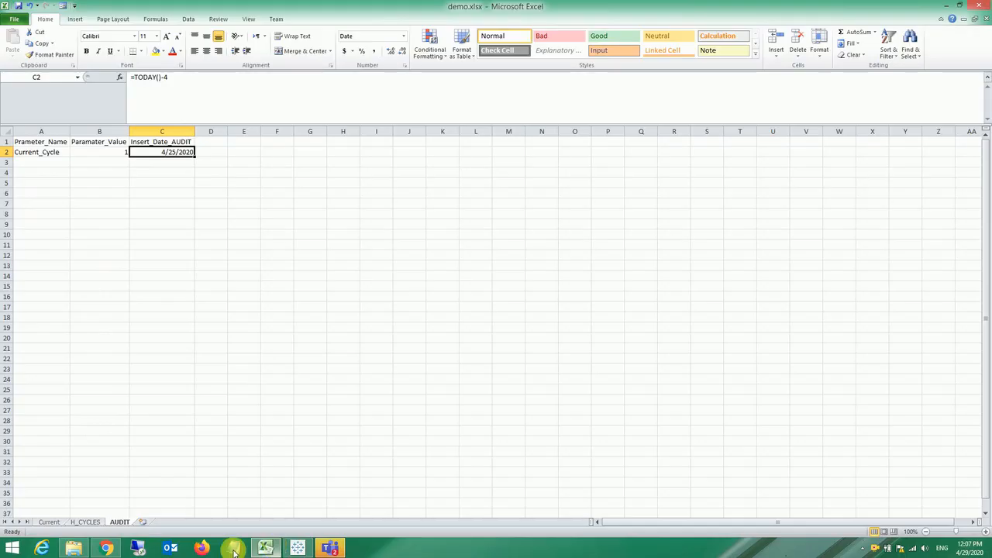
click(48, 521)
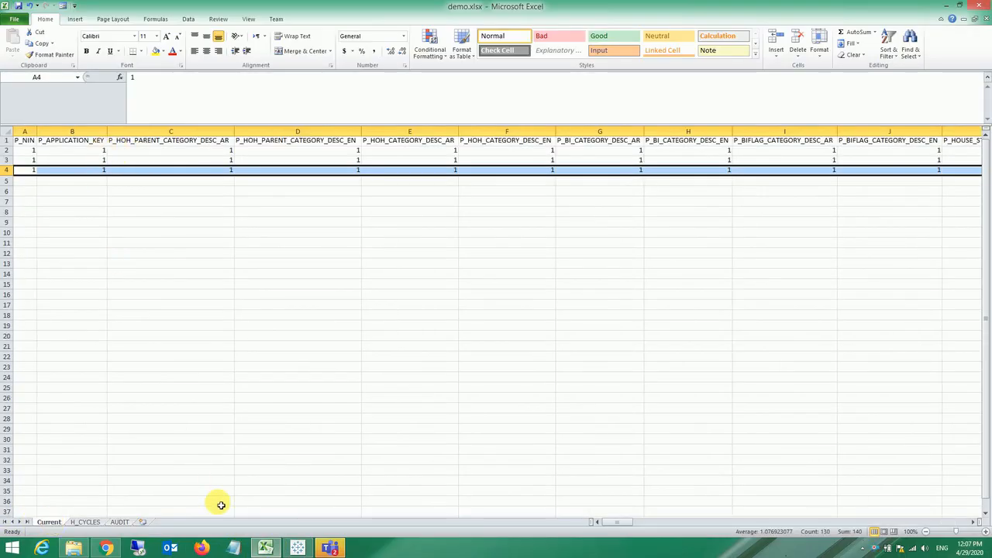
click(297, 548)
mouse_move(231, 115)
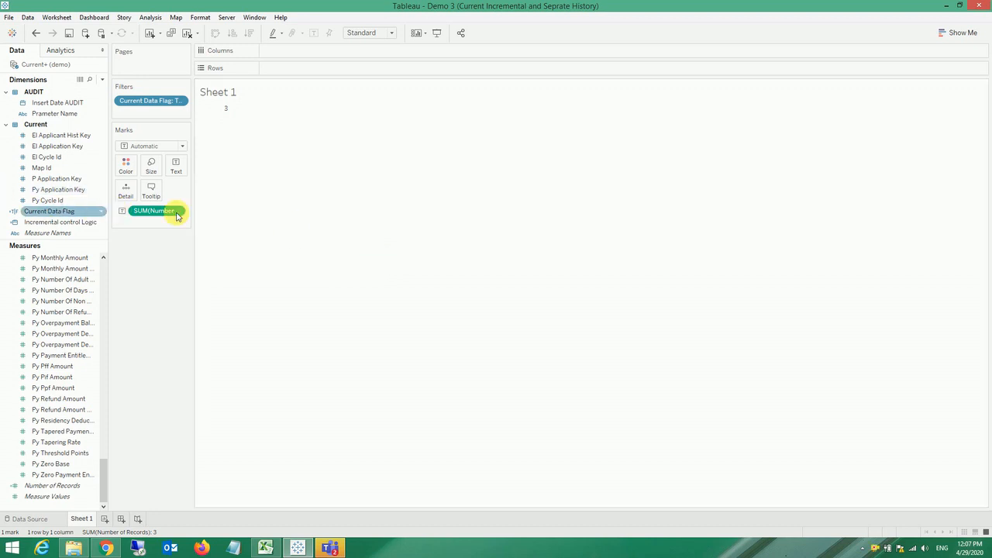
Step: Reopen the Current Data Flag calculation and review the Insert Date AUDIT comparison and the isnull condition on Prameter Name separately
right_click(61, 215)
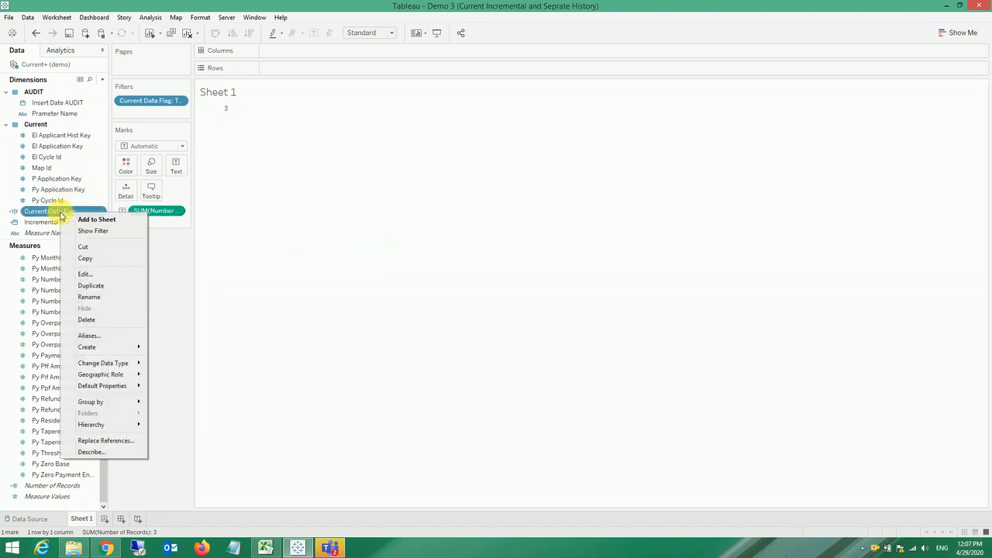
click(117, 275)
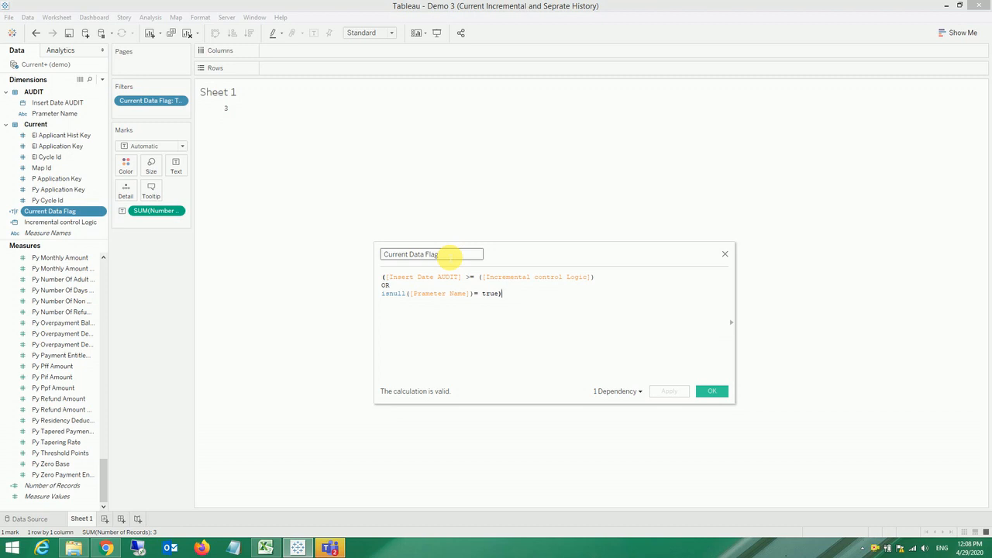
drag(398, 310, 380, 286)
click(422, 327)
click(597, 278)
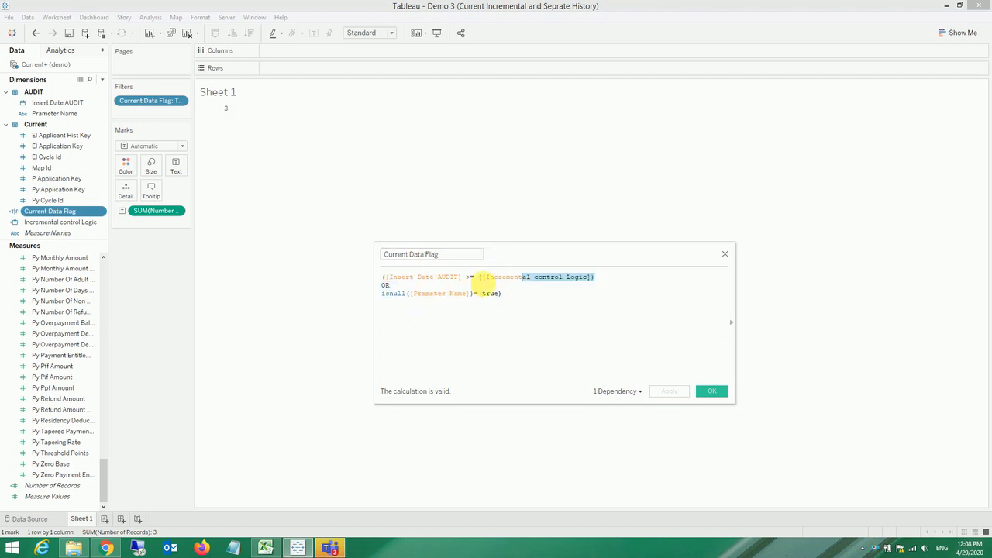
shift+click(382, 279)
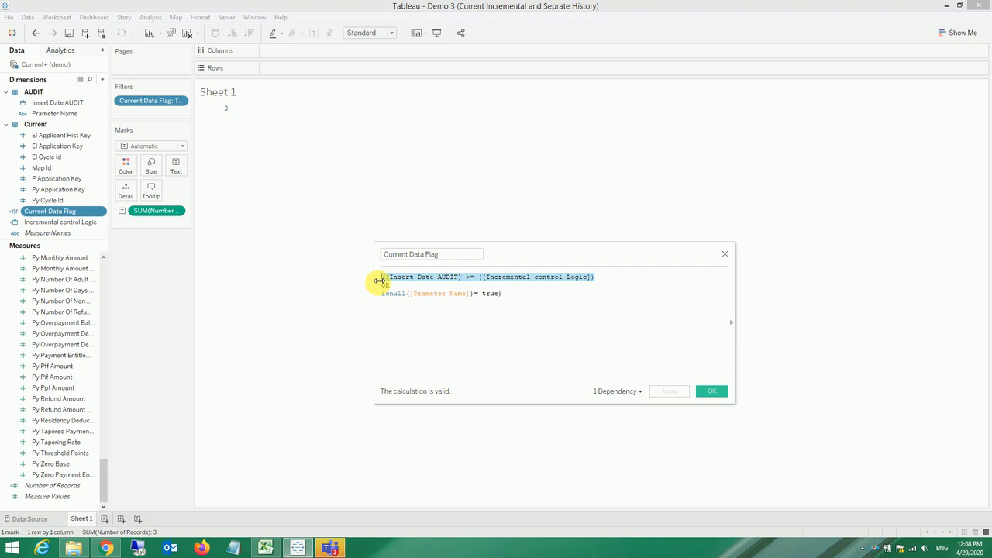
click(498, 316)
shift+click(388, 294)
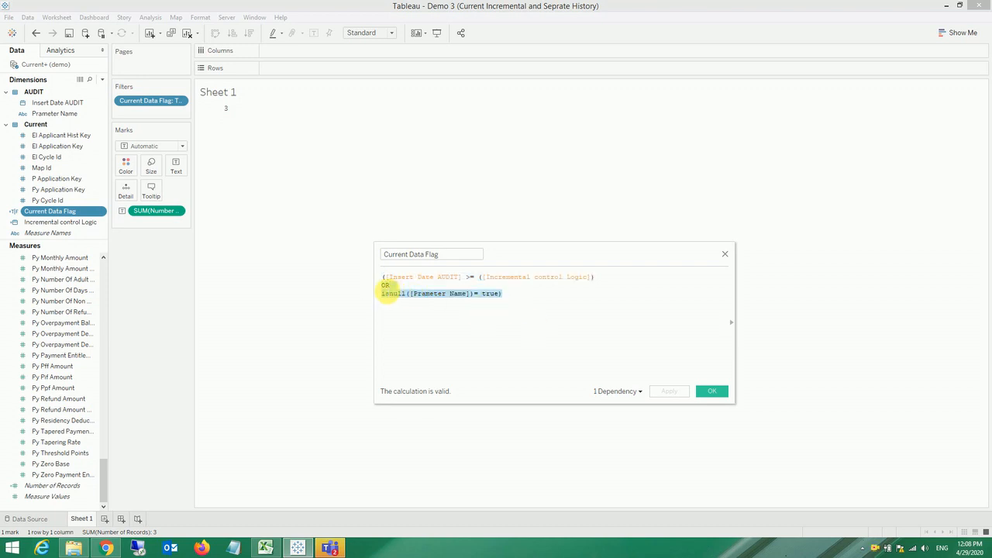
click(710, 390)
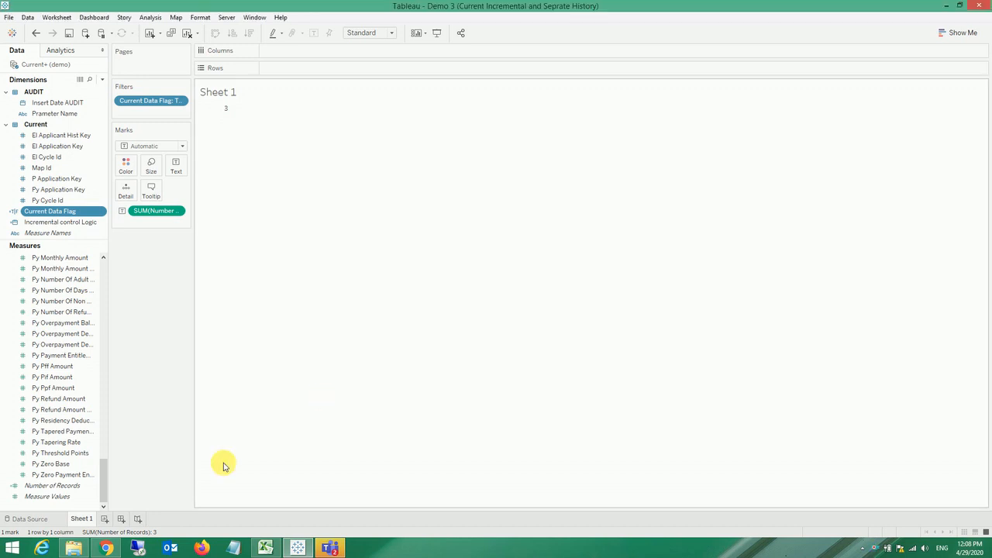
Step: In the Current+ (demo) data source, union the H_CYCLES sheet with the Current table
click(16, 520)
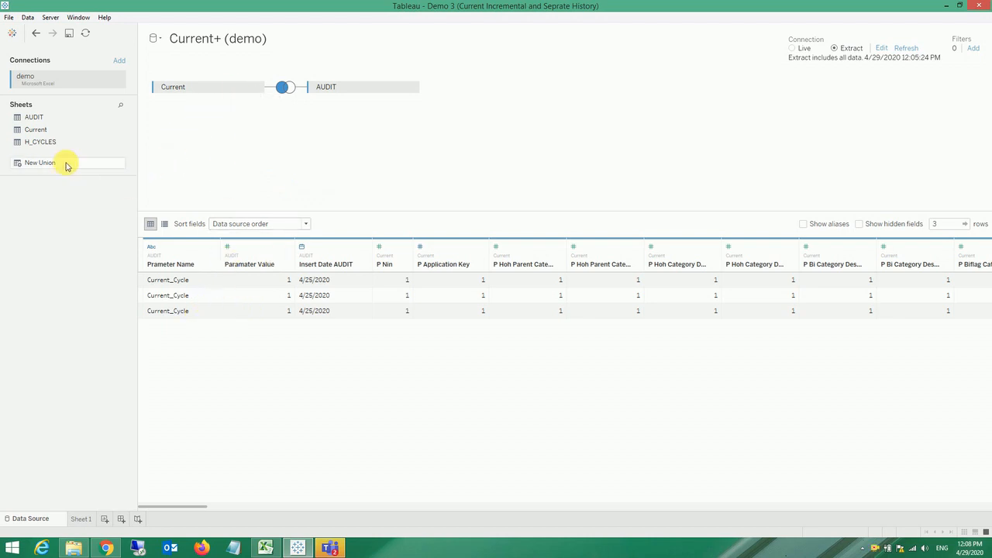
drag(39, 142, 174, 103)
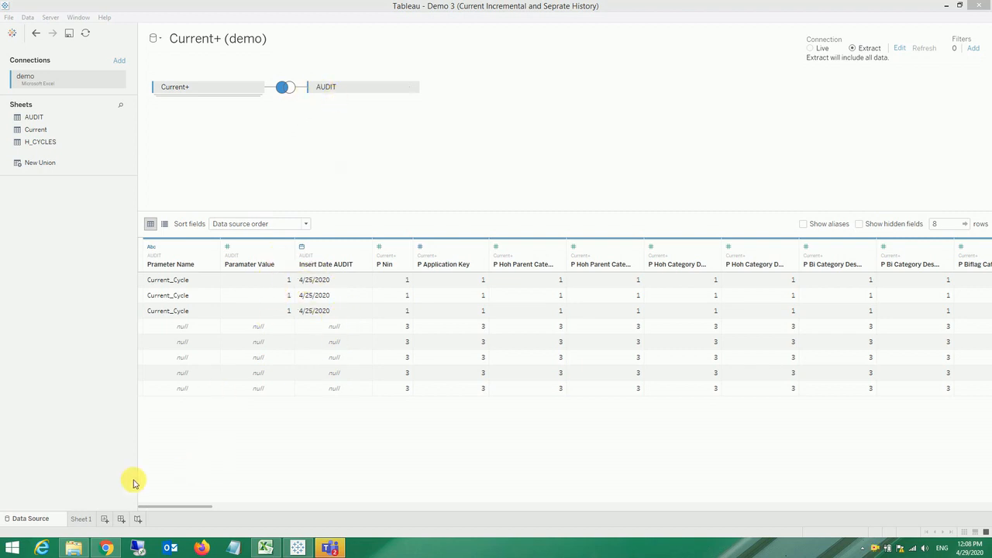
Step: Switch to Excel and compare the PY_CYCLE_ID values on the H_CYCLES sheet with the Current_Cycle parameter value on the AUDIT sheet
click(265, 548)
click(120, 522)
click(122, 155)
click(45, 523)
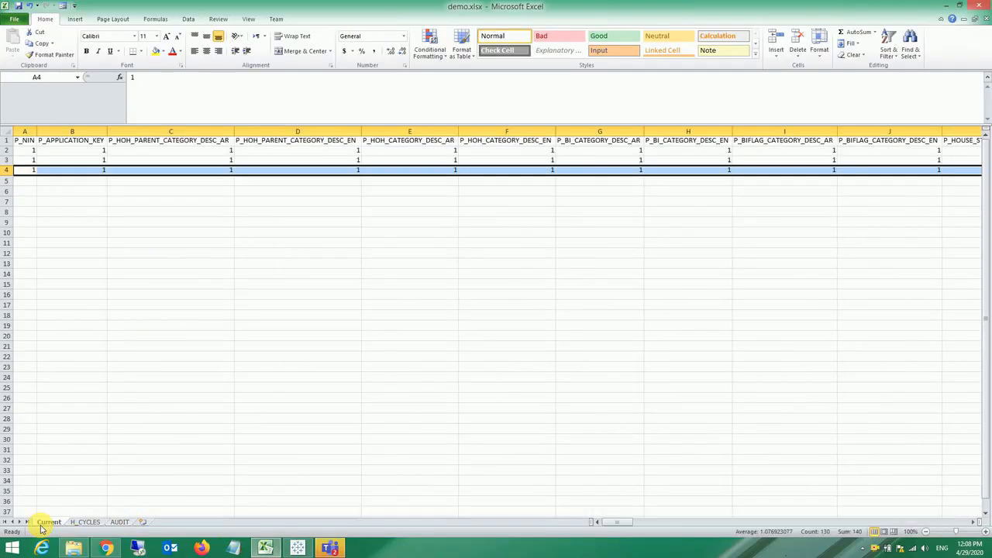
click(85, 522)
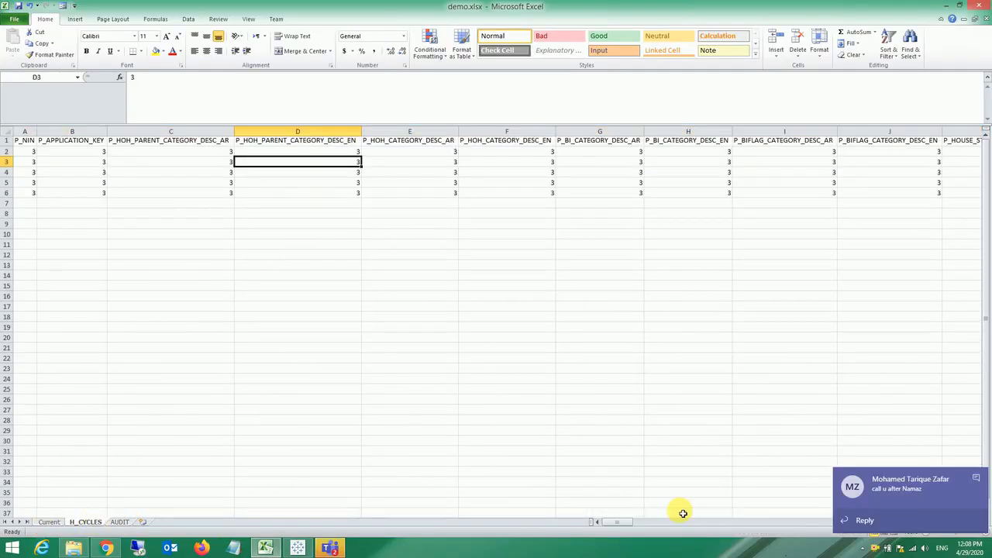
click(978, 484)
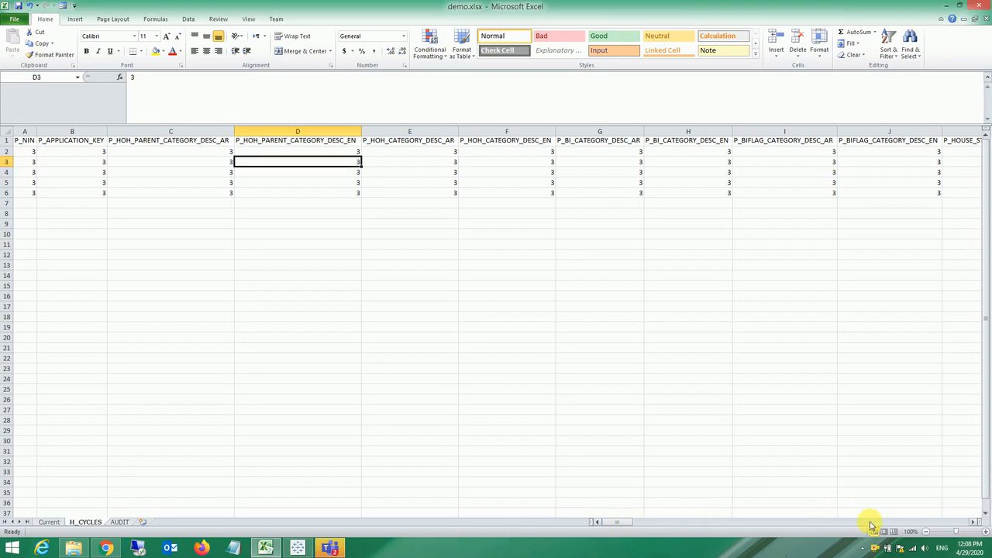
drag(622, 522, 953, 520)
click(974, 522)
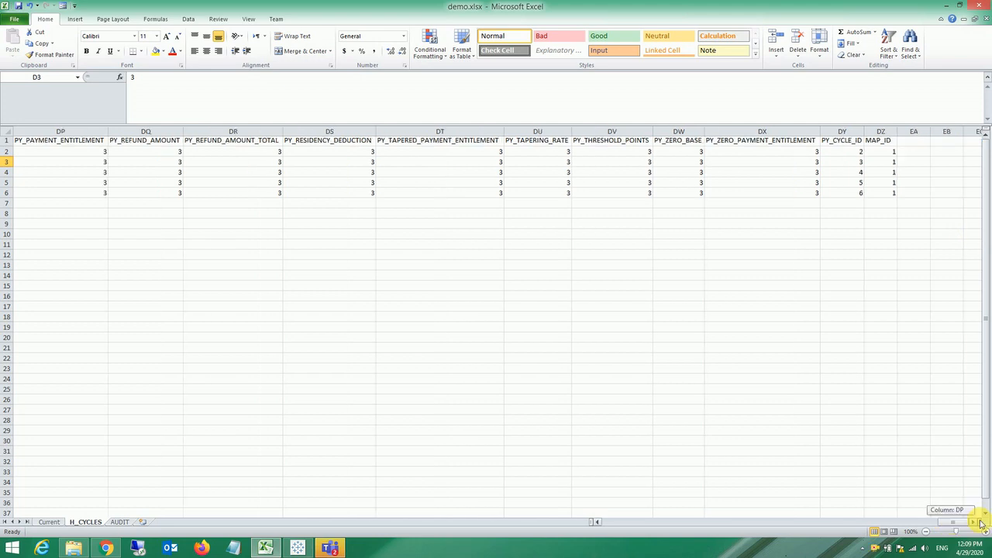
drag(856, 152, 858, 193)
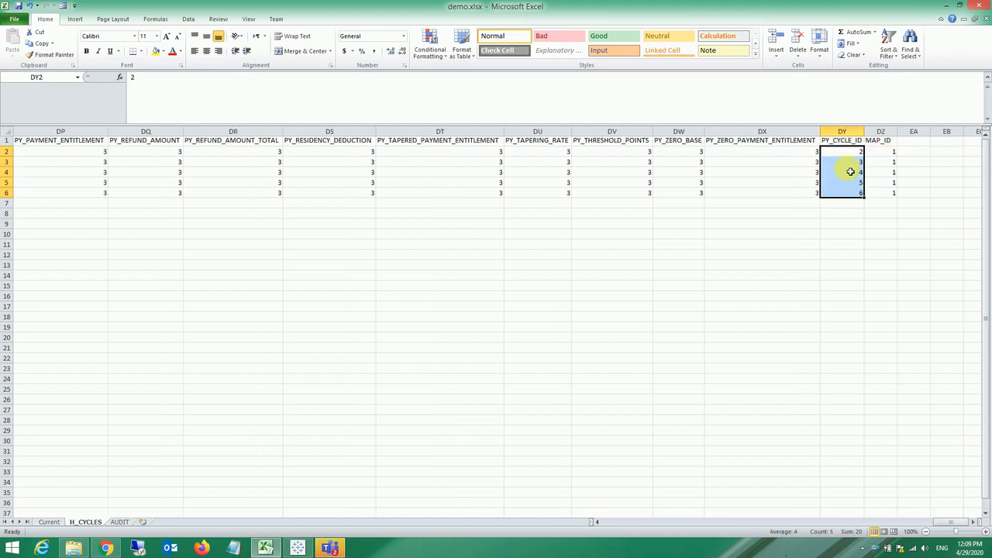
click(116, 522)
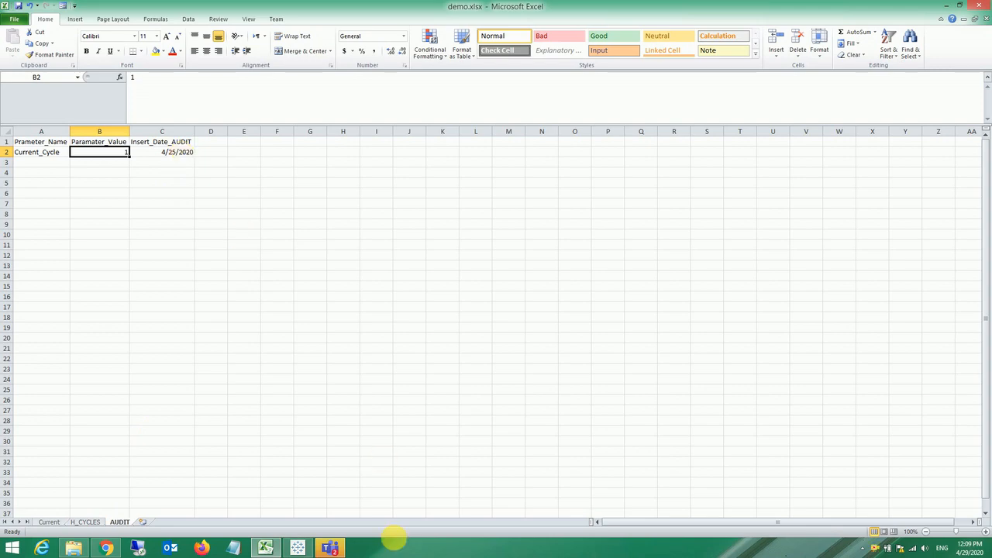
Step: Return to Tableau and check the filtered record count on Sheet 1 with the unioned data
click(330, 548)
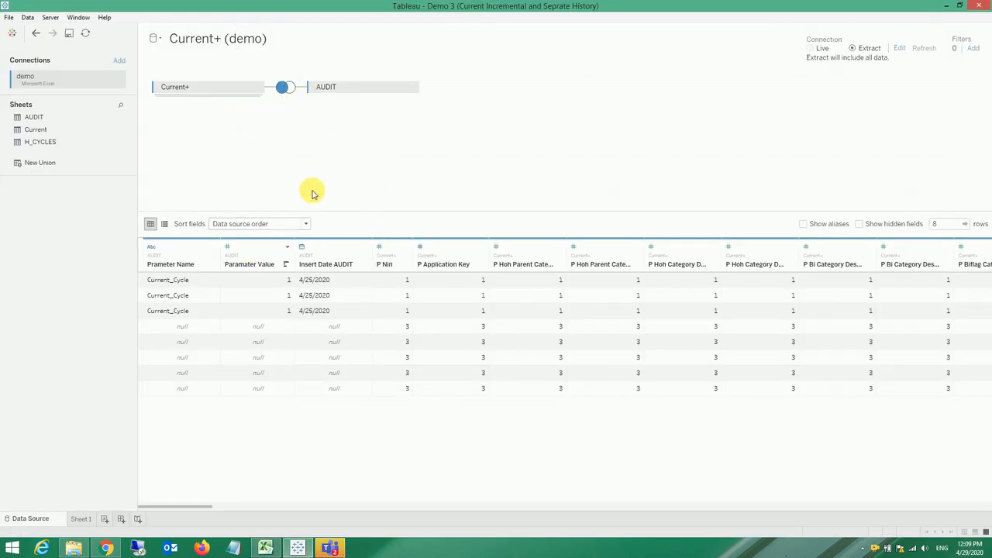
click(78, 519)
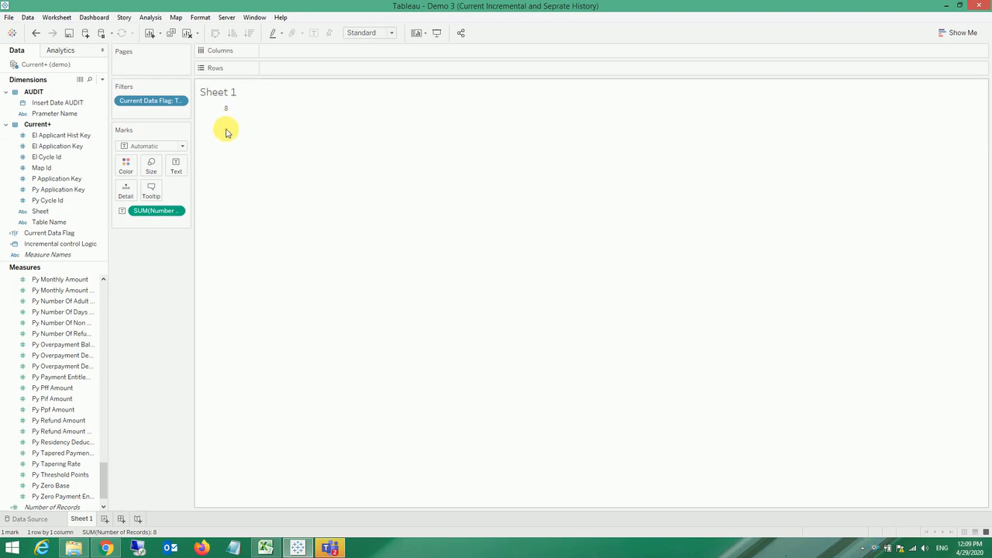
Step: Switch to Excel and change the Insert_Date_AUDIT formula on the AUDIT sheet to =TODAY()-3
key(alt+Tab)
click(180, 152)
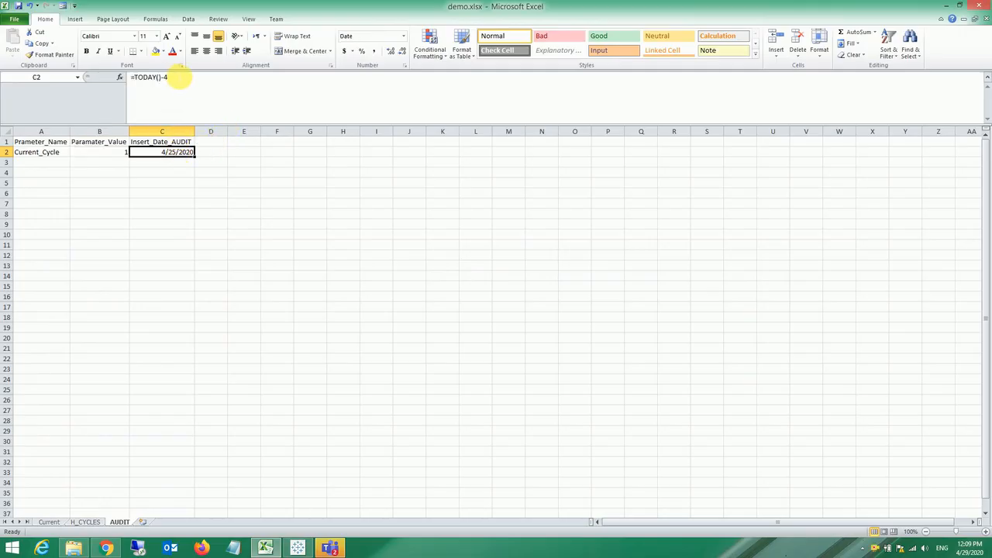
click(182, 83)
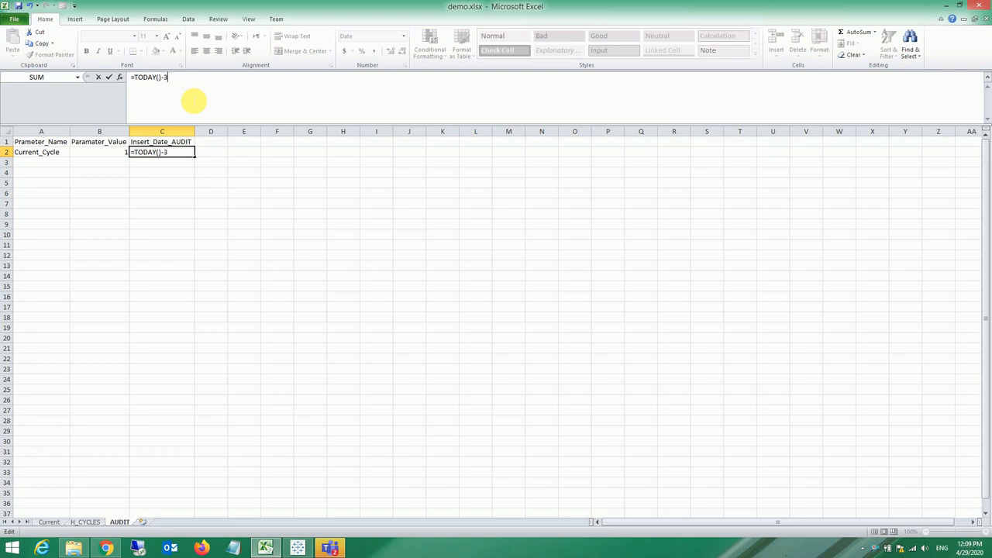
Step: On the Current sheet, copy the data in row 4 and paste it into row 5 as a new record
click(48, 522)
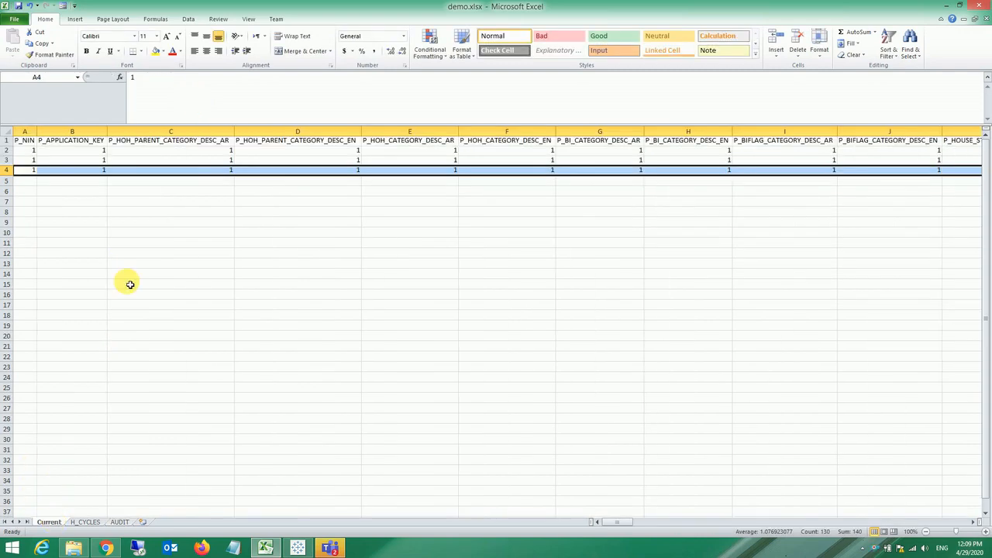
click(116, 172)
key(Left)
key(Left)
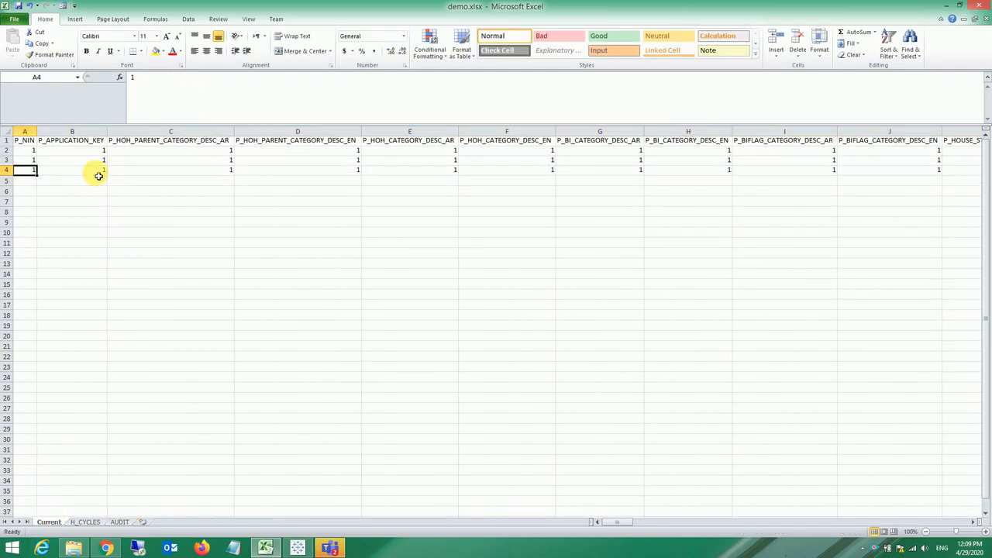
key(ctrl+shift+Right)
key(ctrl+c)
key(Down)
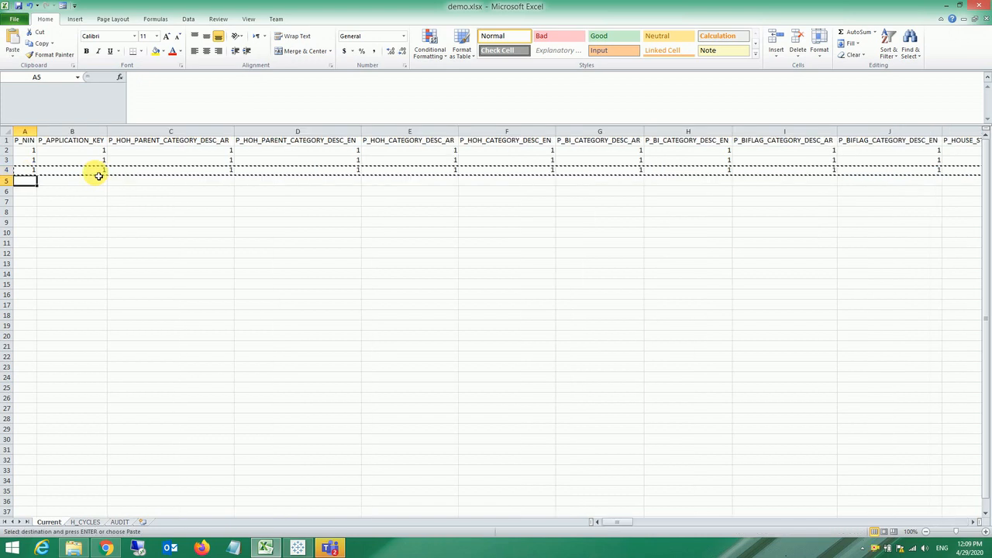
key(ctrl+shift+Right)
key(ctrl+v)
key(Escape)
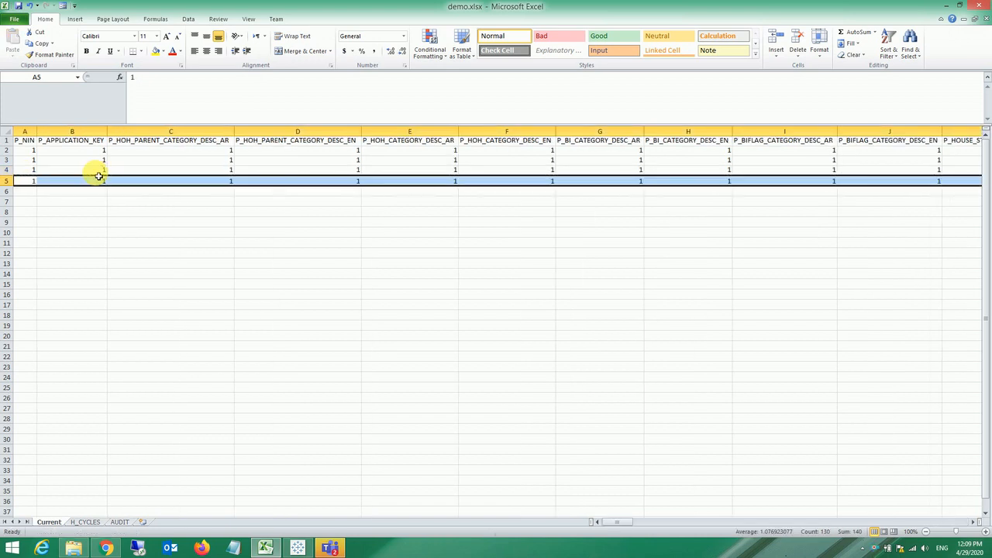
Step: Review the history rows on H_CYCLES, the records on Current, and the Insert_Date_AUDIT value on AUDIT
click(85, 521)
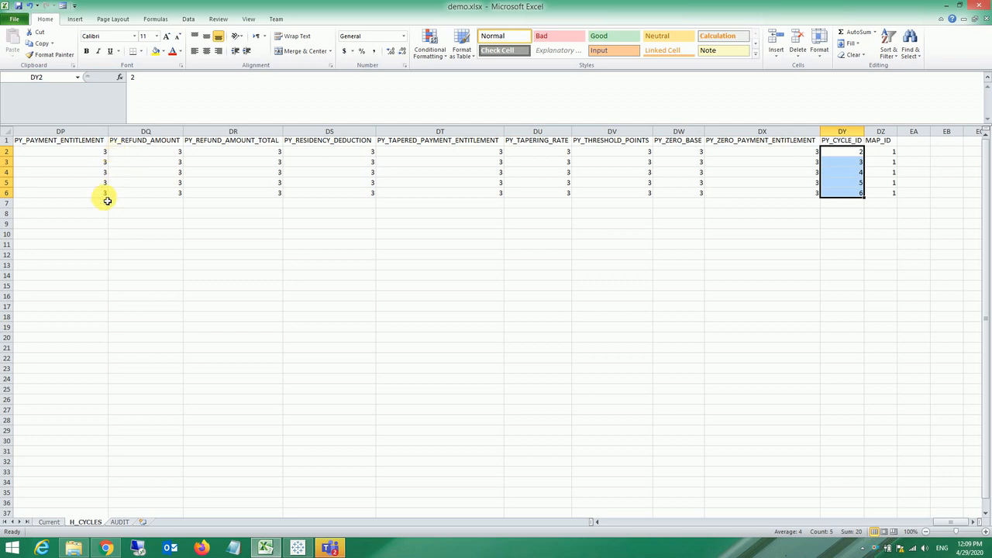
click(49, 521)
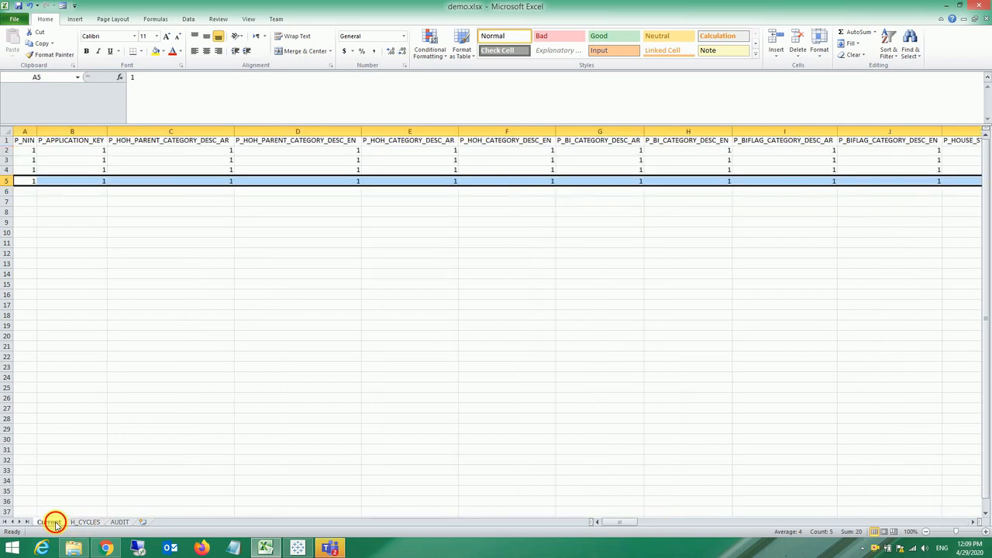
click(118, 522)
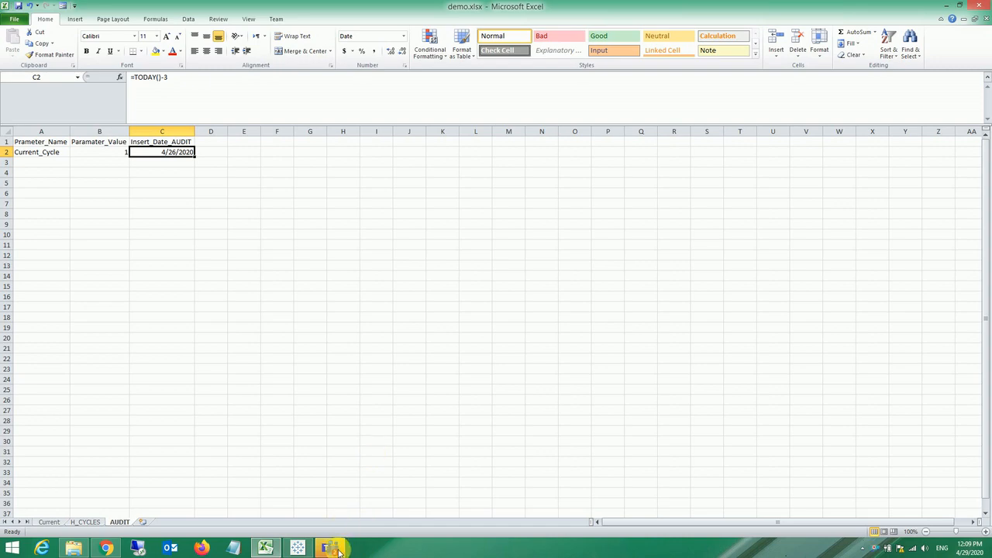
Step: Switch to Tableau, refresh the Current+ (demo) extract, and reload the preview rows of its data source
click(298, 548)
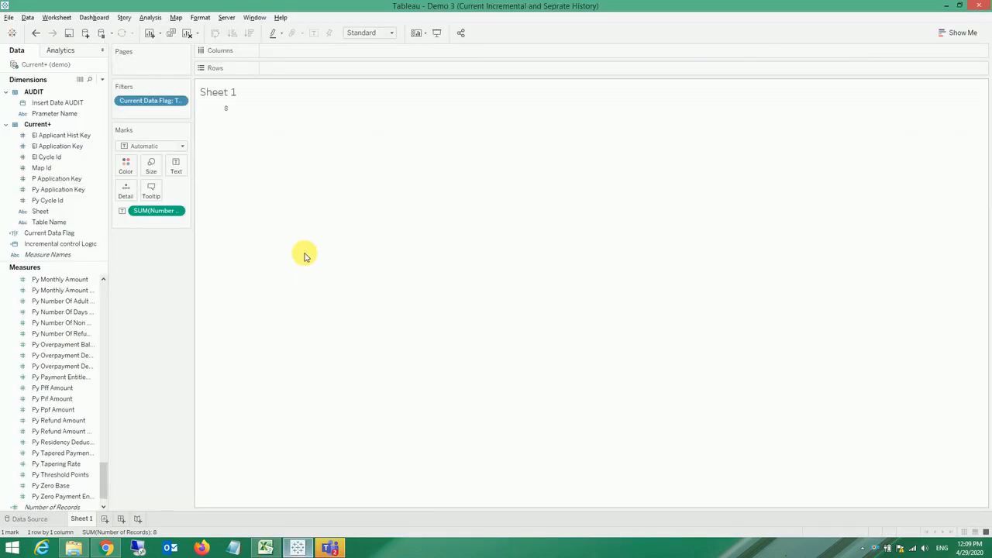
click(27, 18)
click(63, 61)
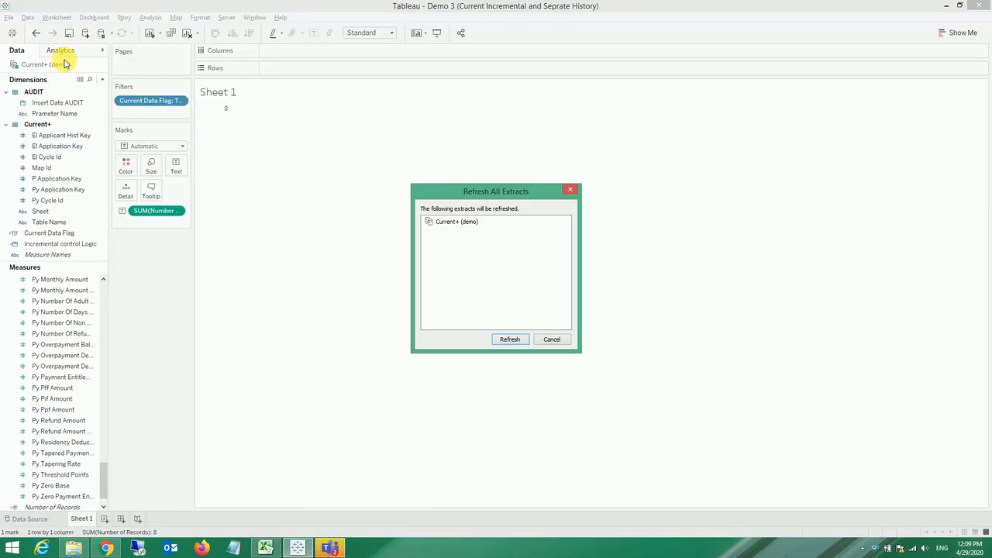
click(509, 339)
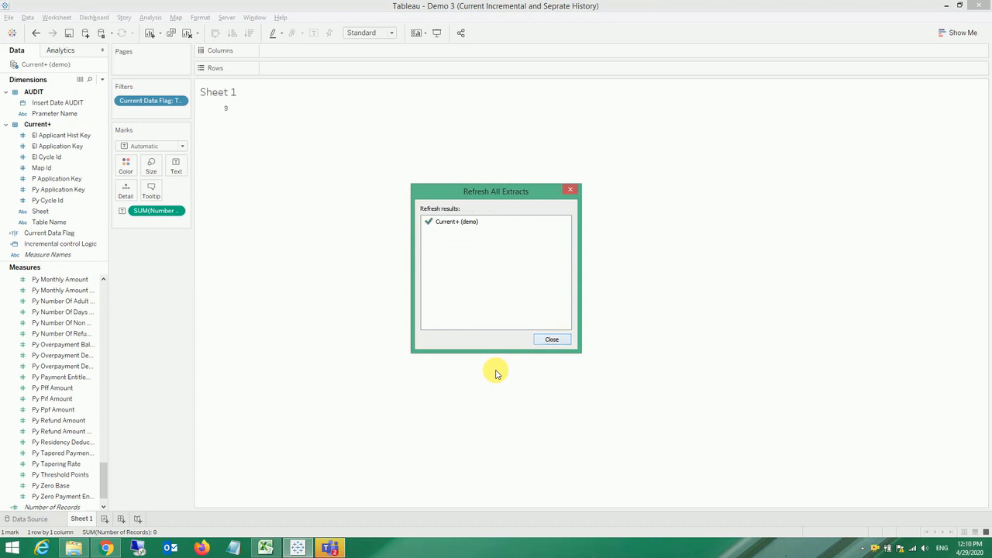
click(552, 338)
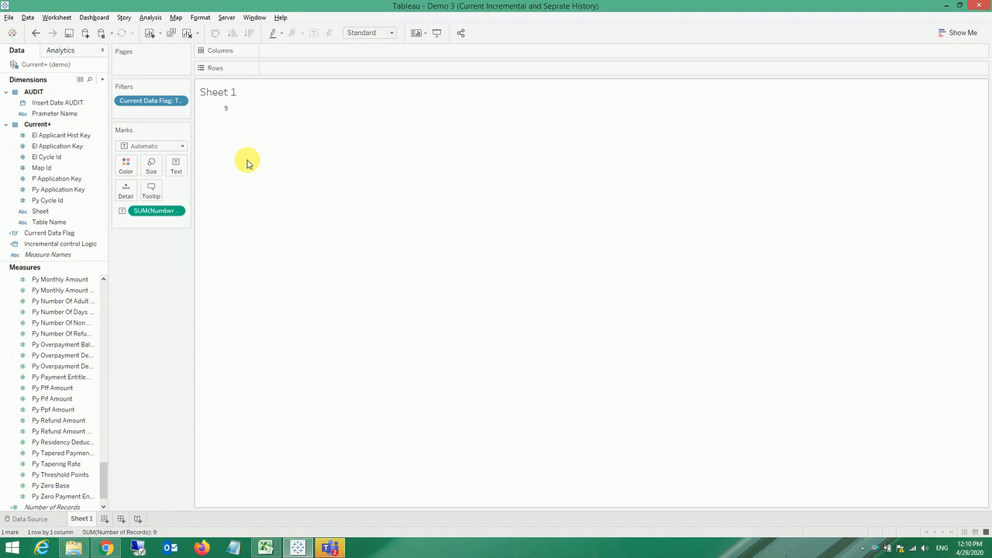
click(29, 519)
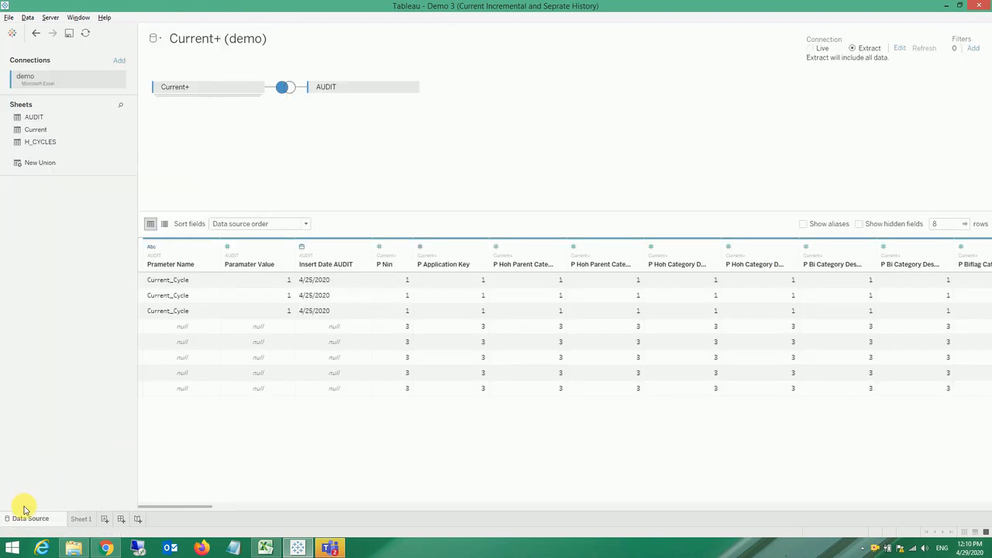
click(85, 32)
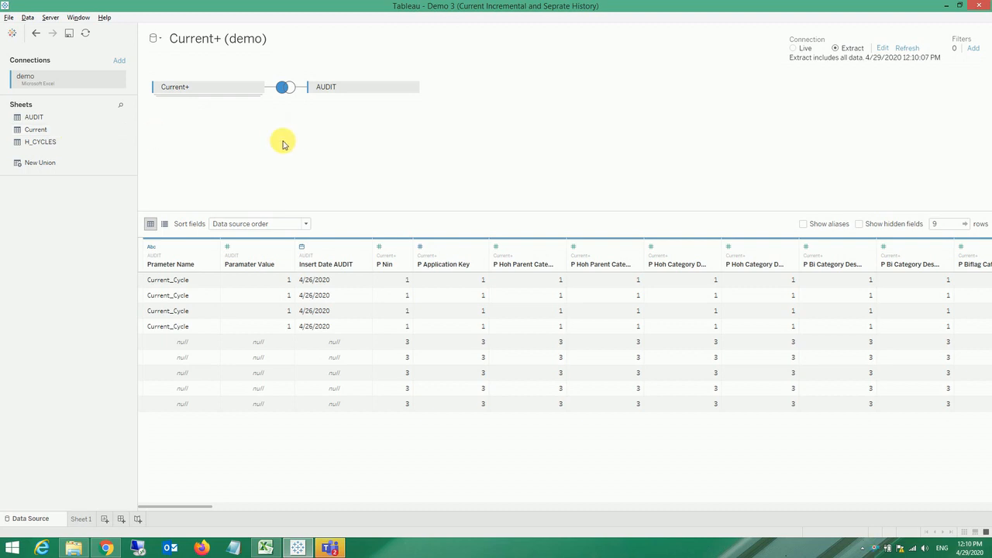
Step: Remove the Current Data Flag filter from Sheet 1 and compare the unfiltered record count with Excel's H_CYCLES and Current sheets
click(79, 519)
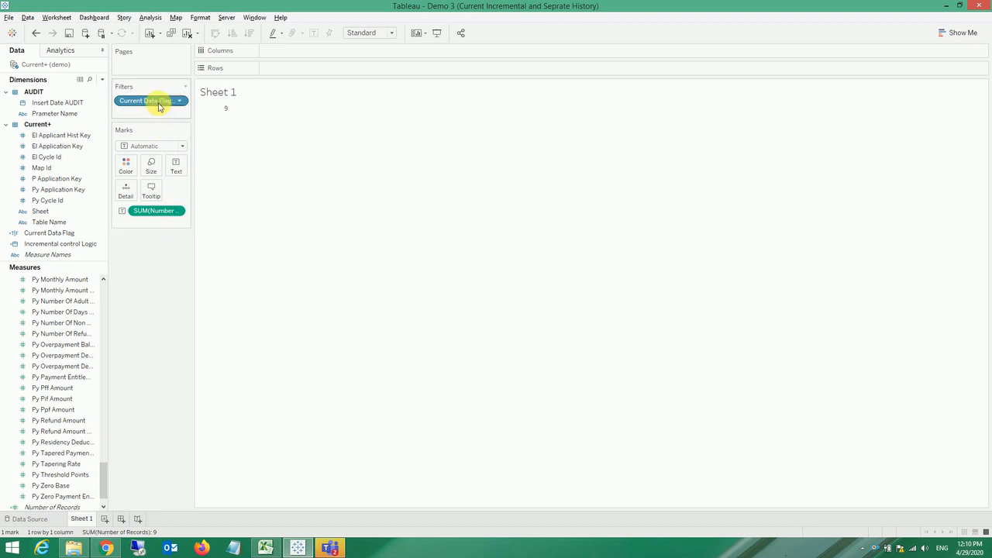
drag(157, 106, 166, 256)
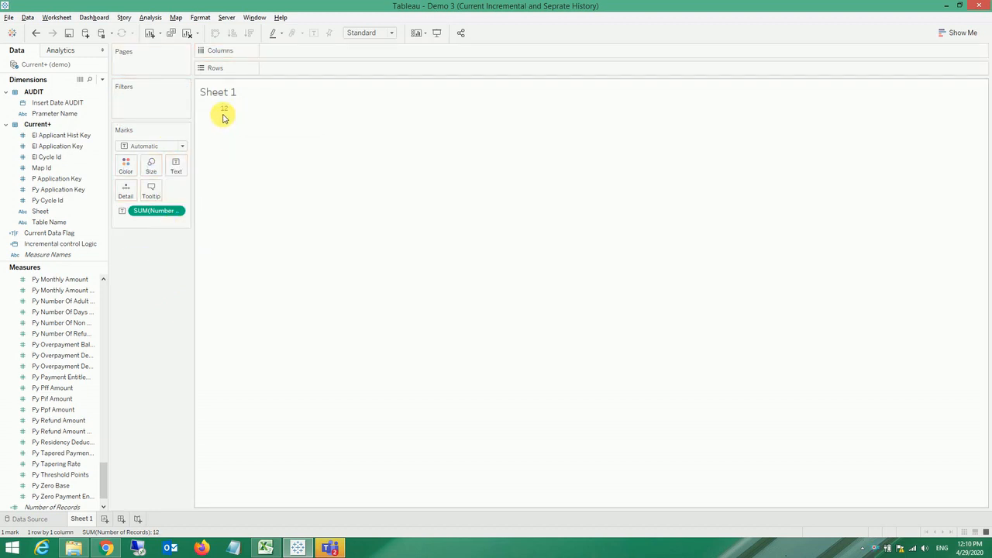
click(244, 550)
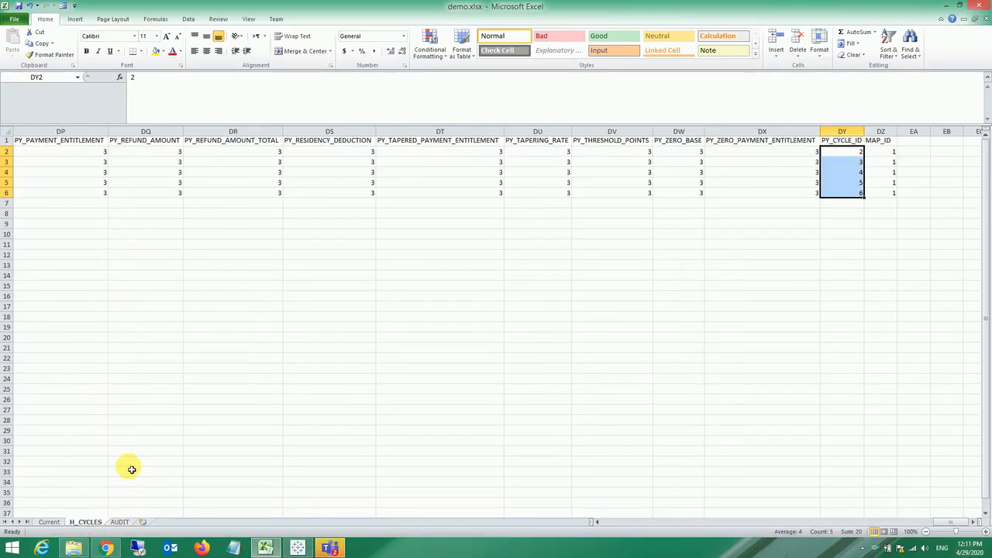
click(48, 522)
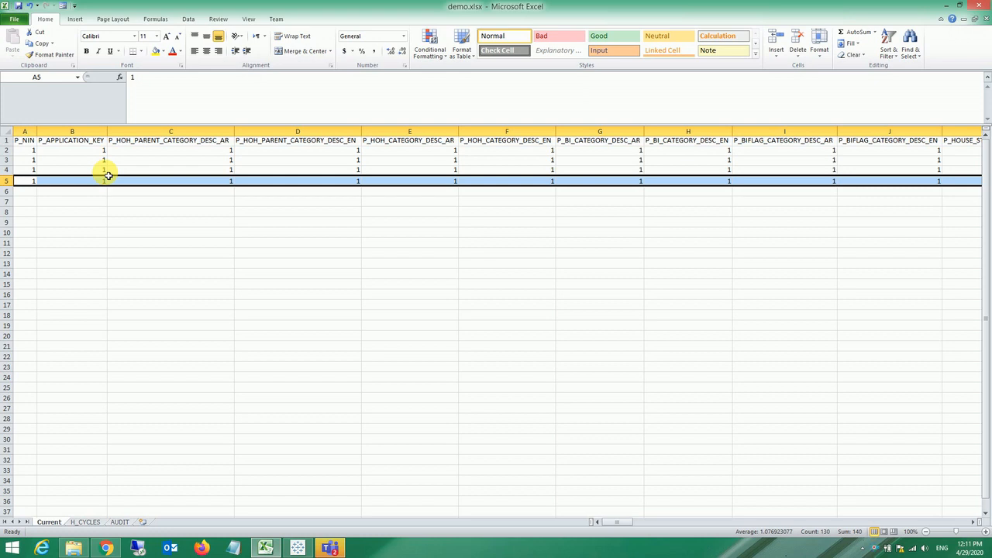
key(alt+Tab)
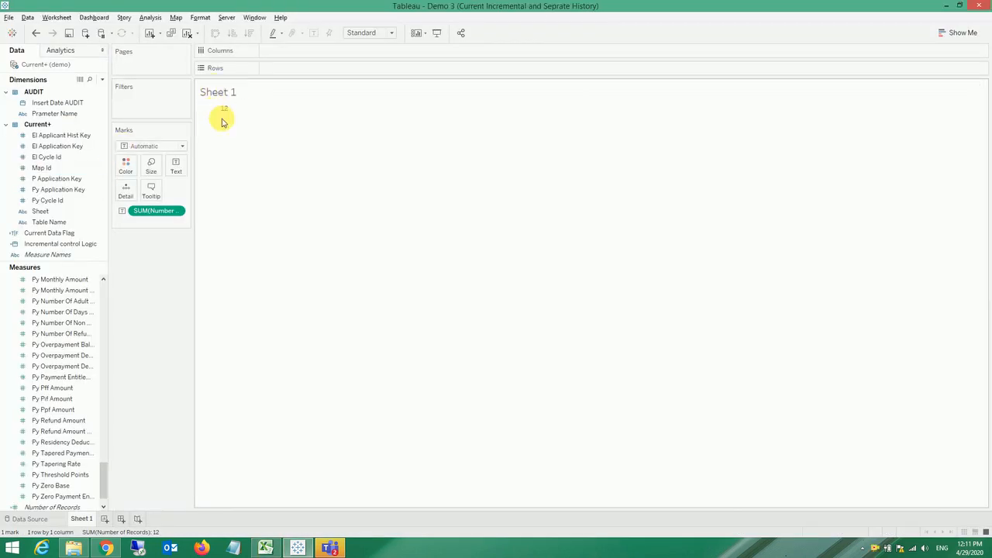
mouse_move(228, 114)
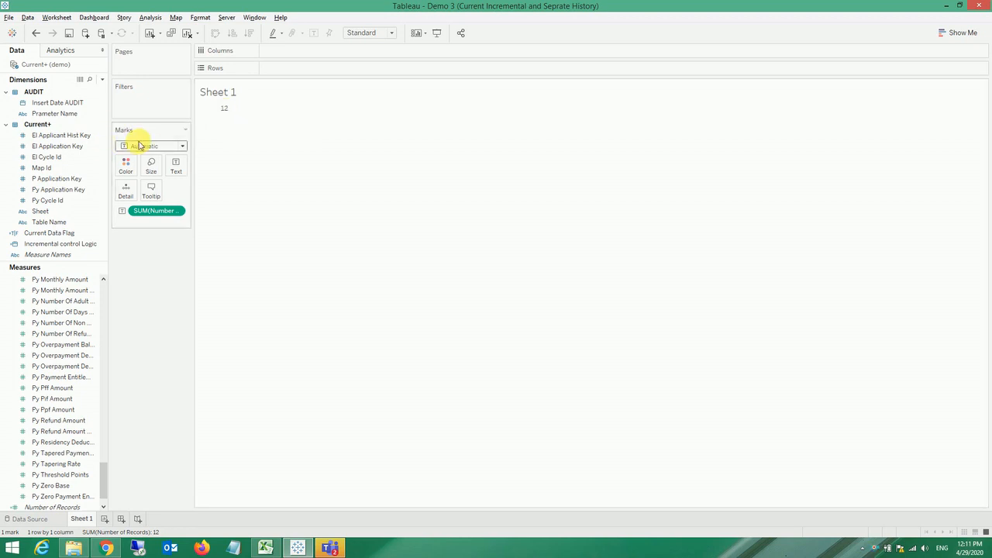
Step: Filter Sheet 1 by Current Data Flag, keeping only the True value
drag(31, 233, 143, 104)
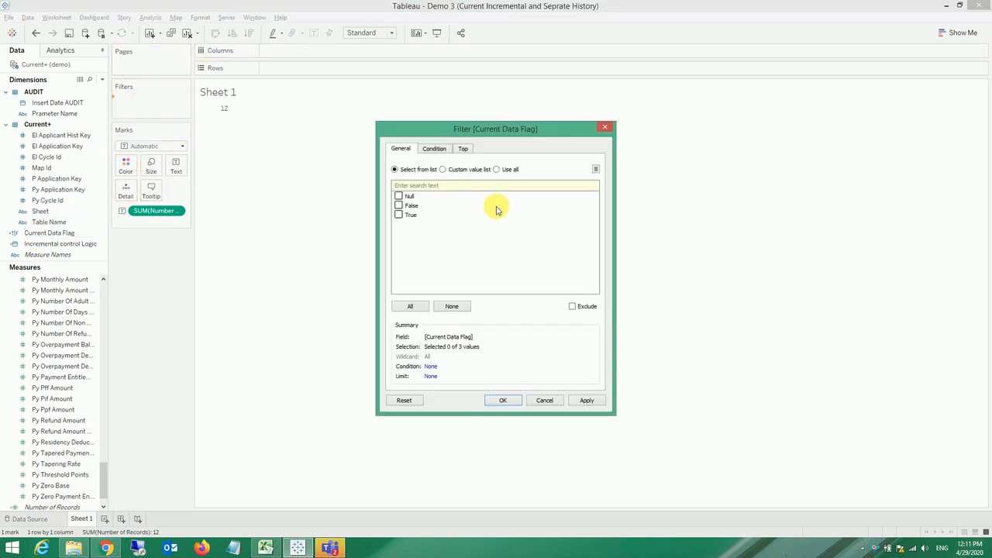
click(398, 217)
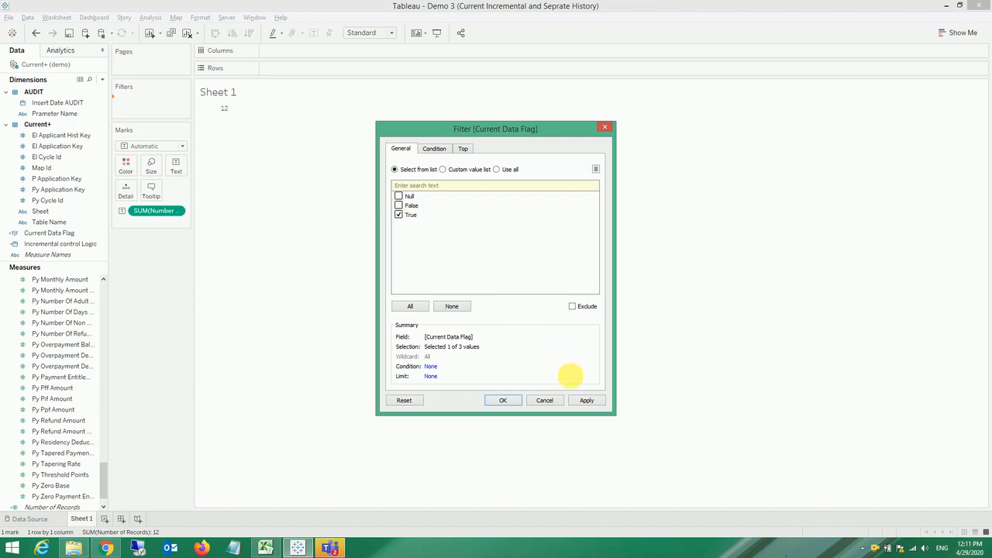
click(586, 400)
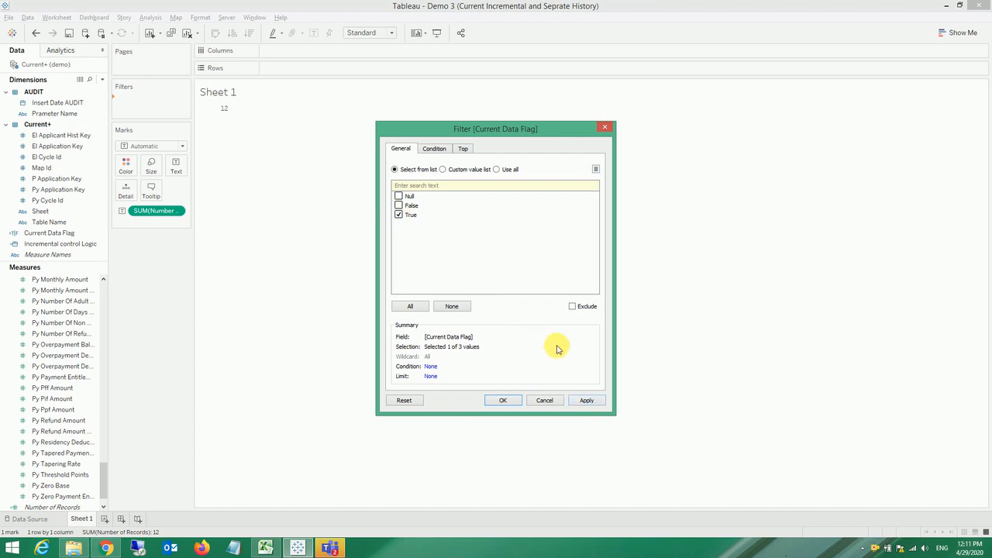
click(503, 400)
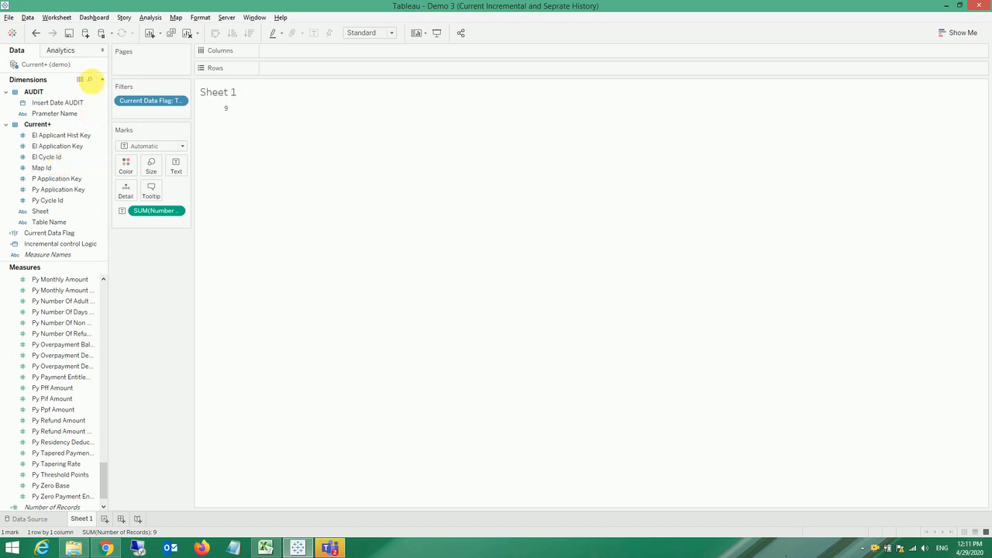
Step: Search the fields for "py" and add Py Cycle Id as a Sheet 1 filter with all values 1 to 6 selected
click(89, 79)
text(Py)
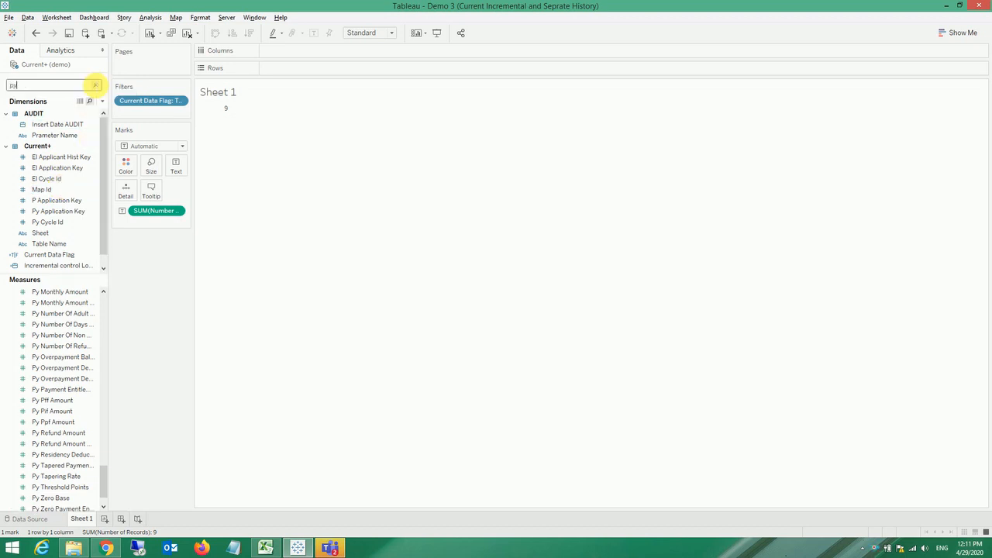
drag(62, 135, 155, 109)
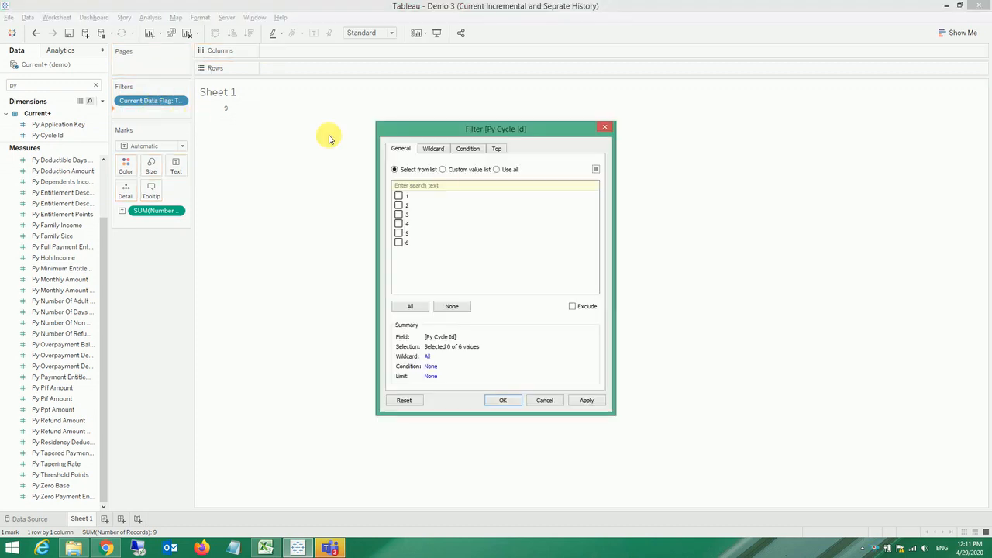
click(586, 406)
click(503, 401)
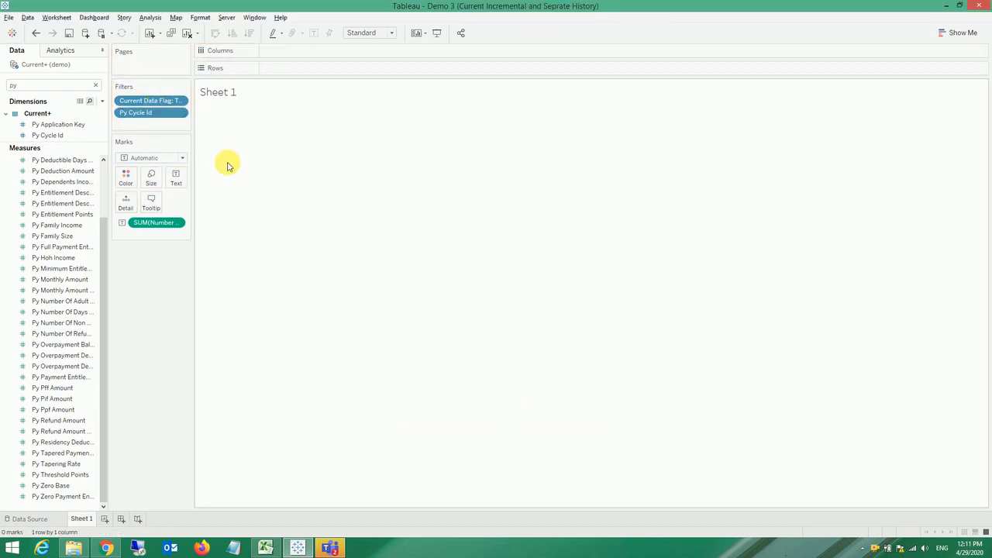
click(179, 113)
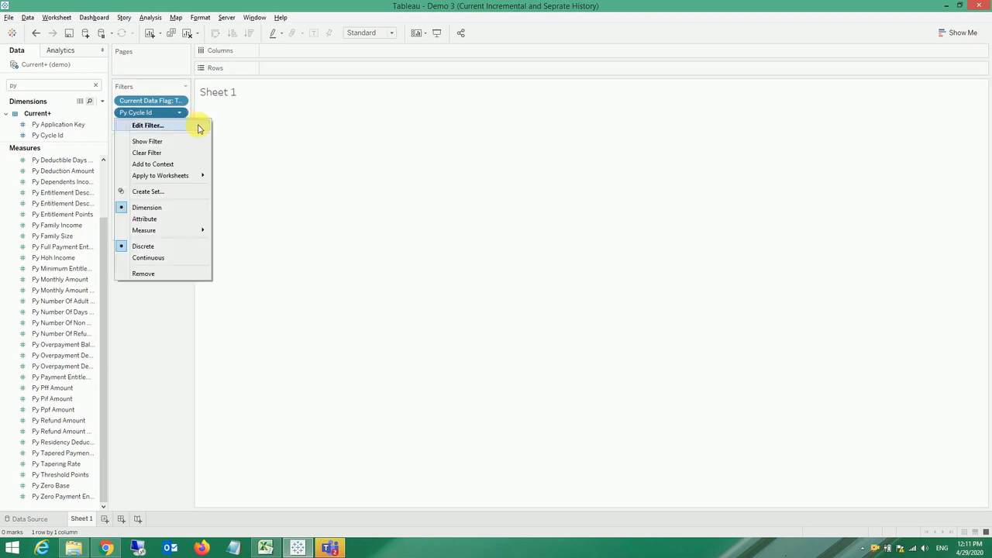
click(147, 125)
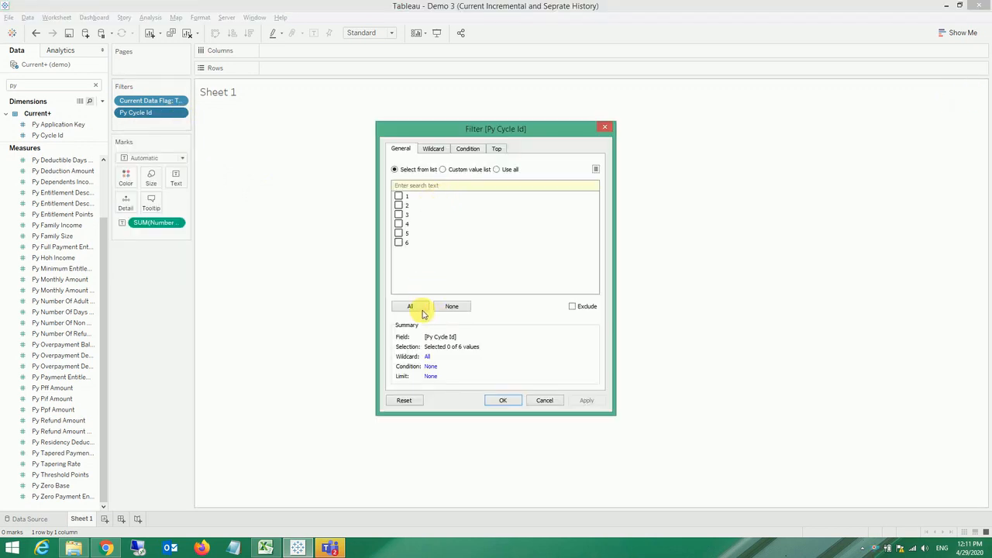
click(421, 305)
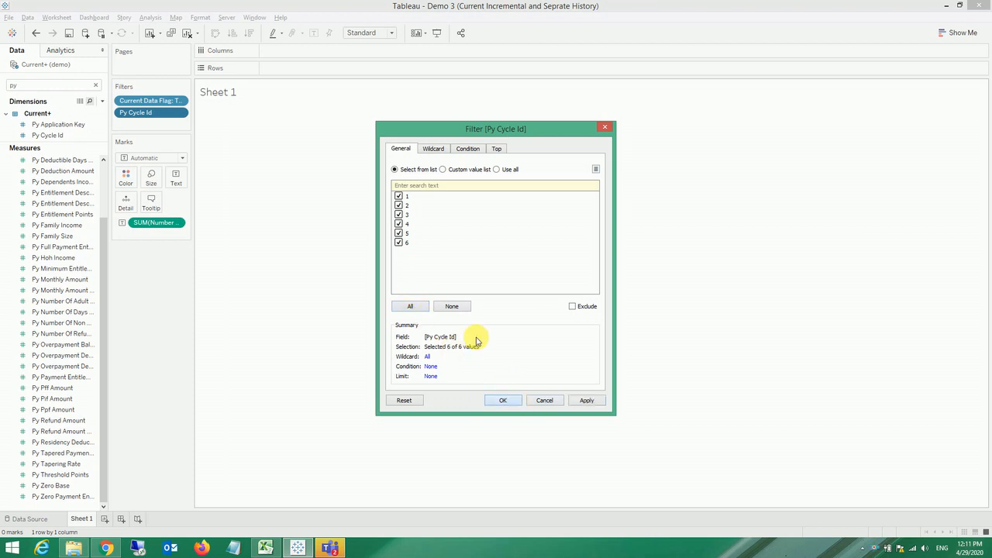
click(503, 400)
Step: Show the Py Cycle Id filter control on Sheet 1 and limit it to cycle 1
click(180, 112)
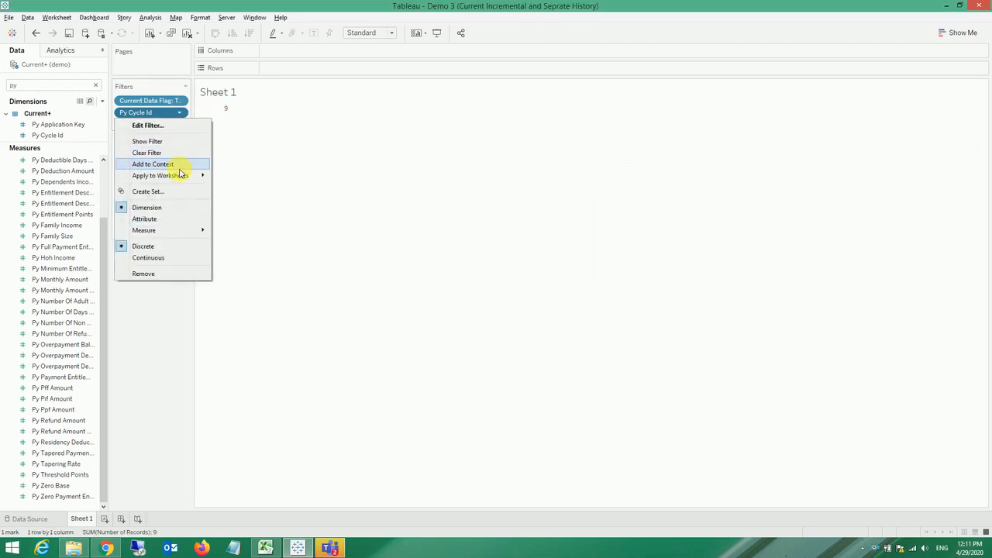
click(148, 141)
click(918, 101)
click(918, 111)
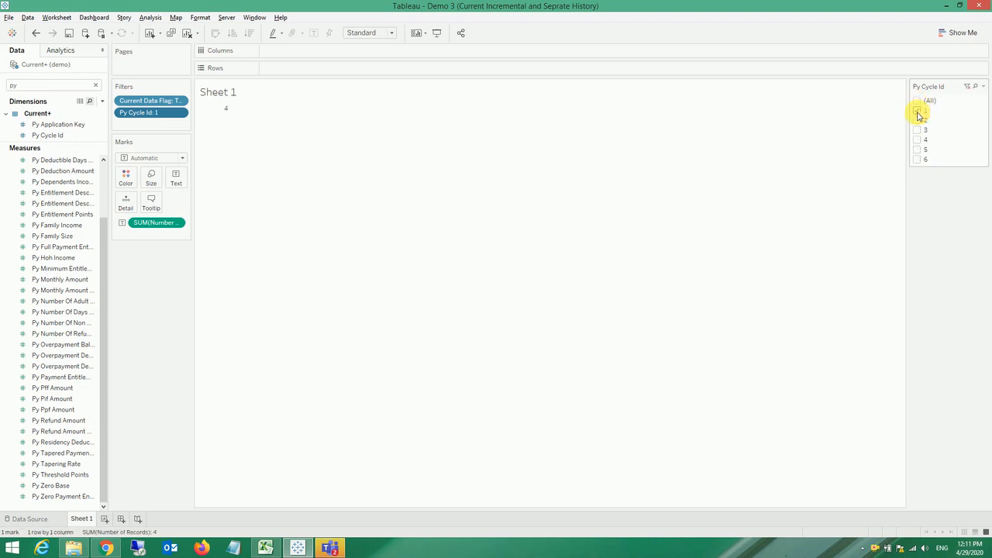
Step: Check the PY_CYCLE_ID values on the H_CYCLES sheet in Excel, and return to Tableau
click(264, 550)
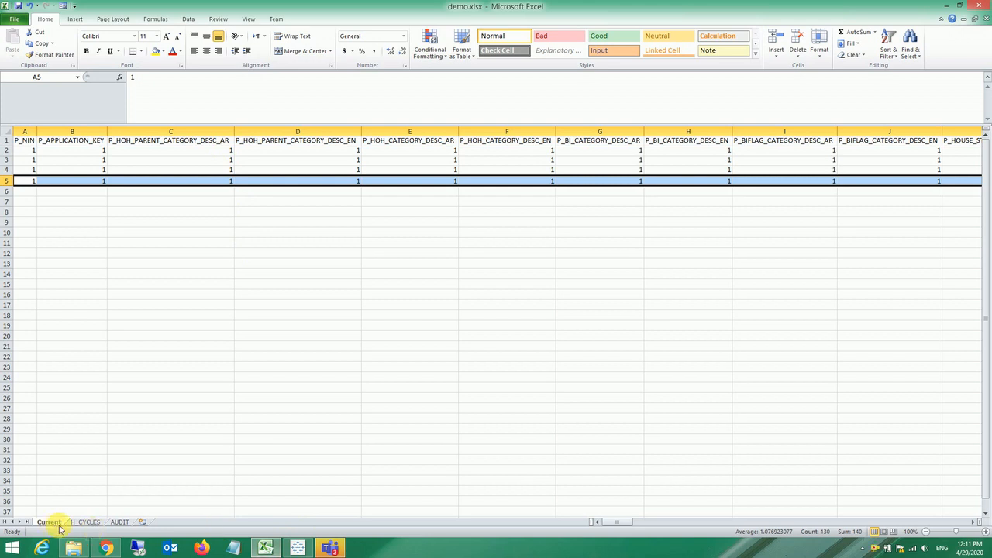
click(85, 522)
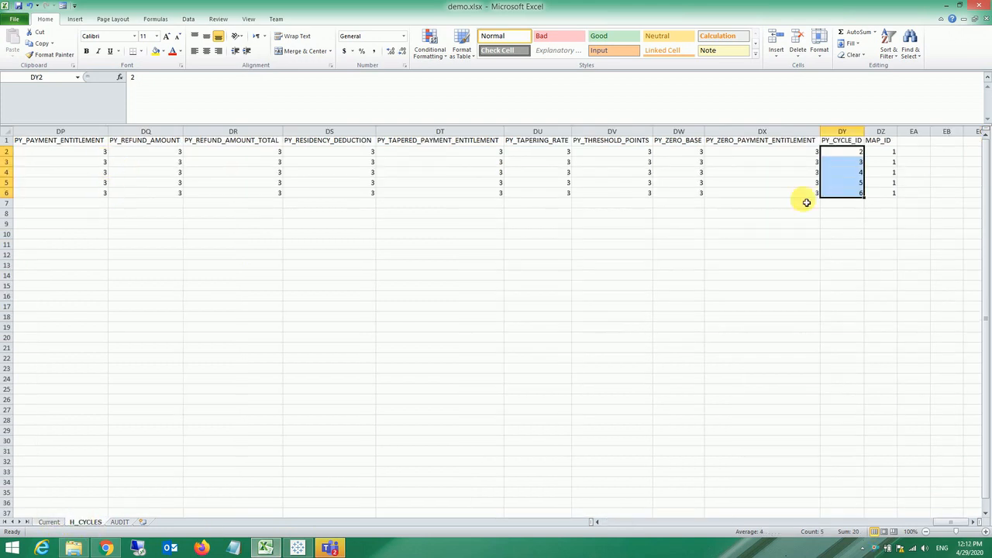
key(alt+Tab)
Step: Replace cycle 1 in the Py Cycle Id filter with cycle 2, and finish with only cycle 3 selected
click(918, 110)
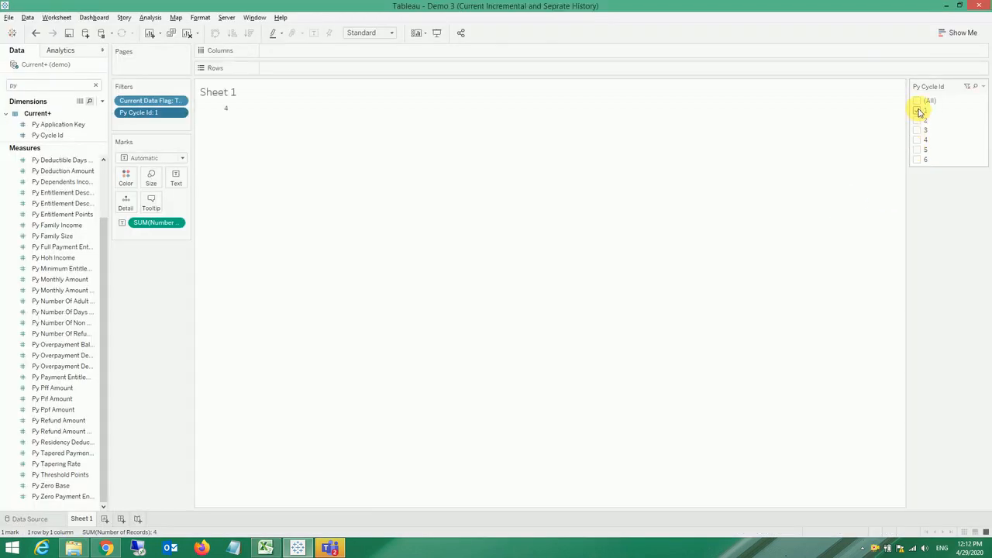
click(918, 120)
click(917, 130)
click(917, 120)
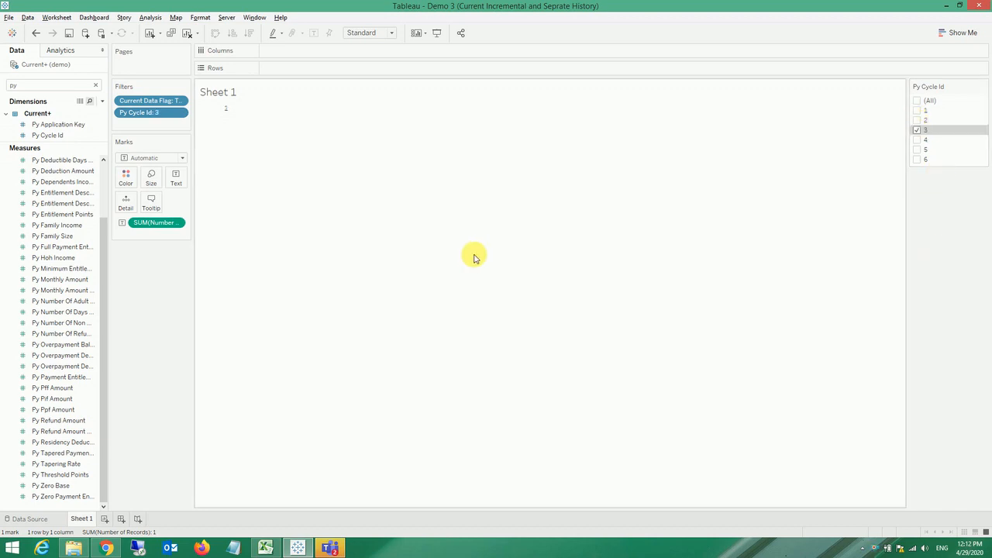